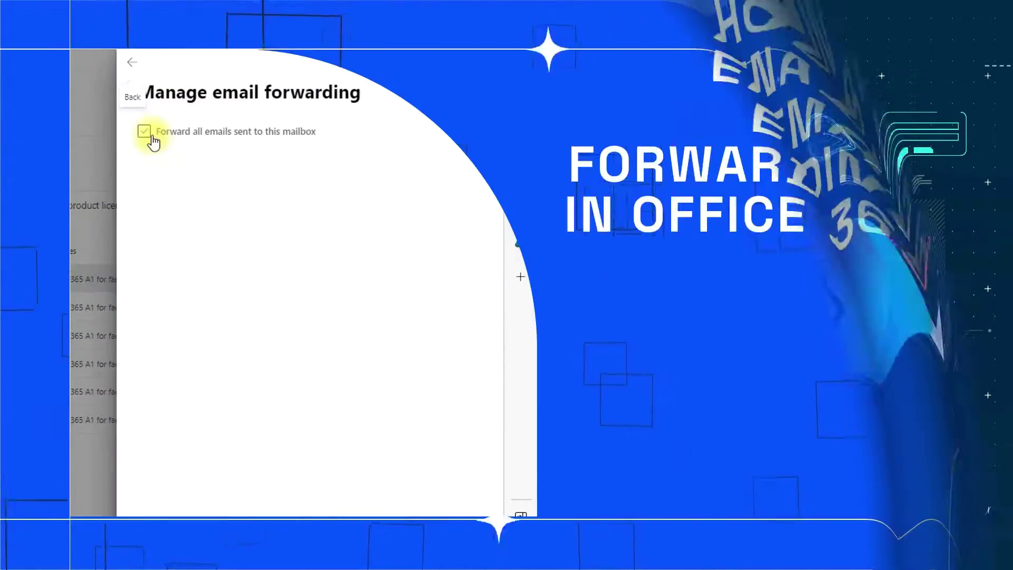
Turn on forwarding of all emails sent to this mailbox and start entering the forwarding address
{"action": "left_click", "coordinate": [144, 132]}
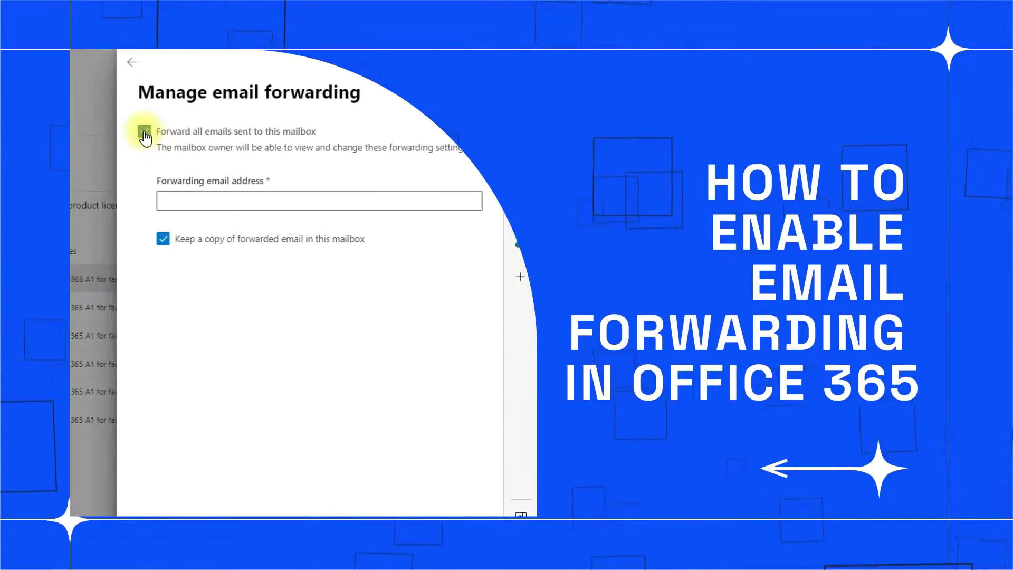
{"action": "left_click", "coordinate": [198, 199]}
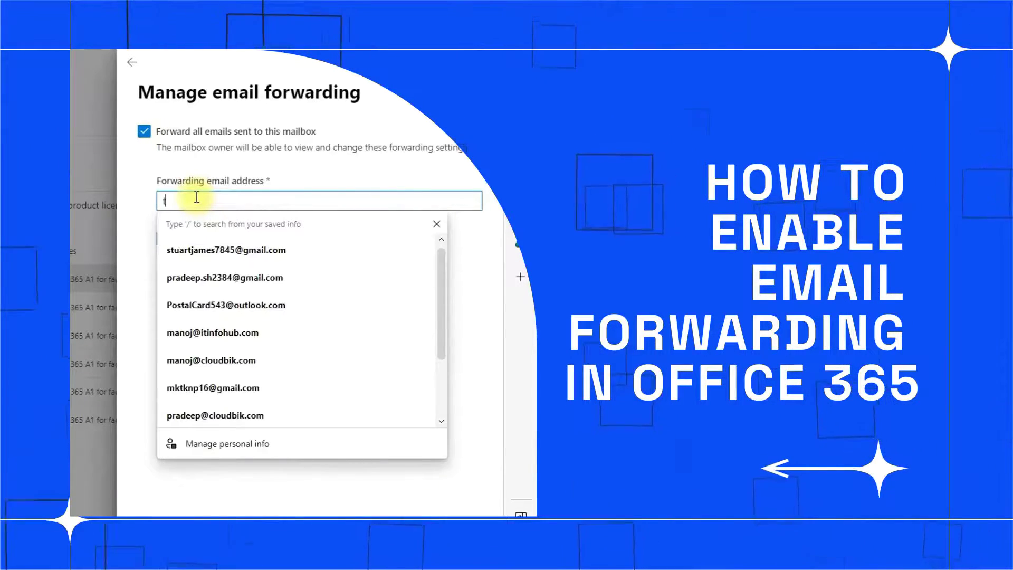
{"action": "type", "text": "re"}
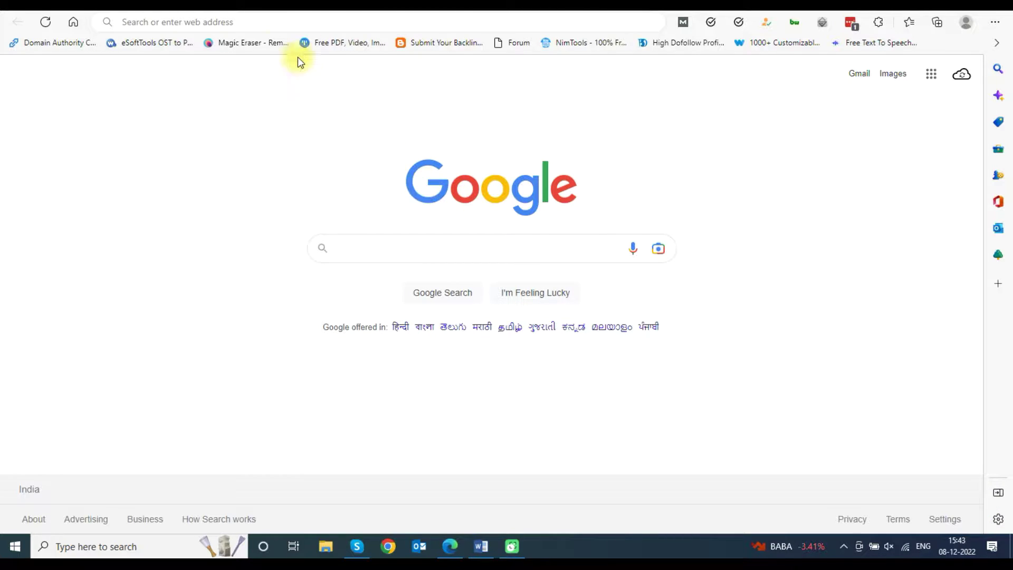
Go to office.com in Edge to reach the Office 365 home page
{"action": "left_click", "coordinate": [219, 17]}
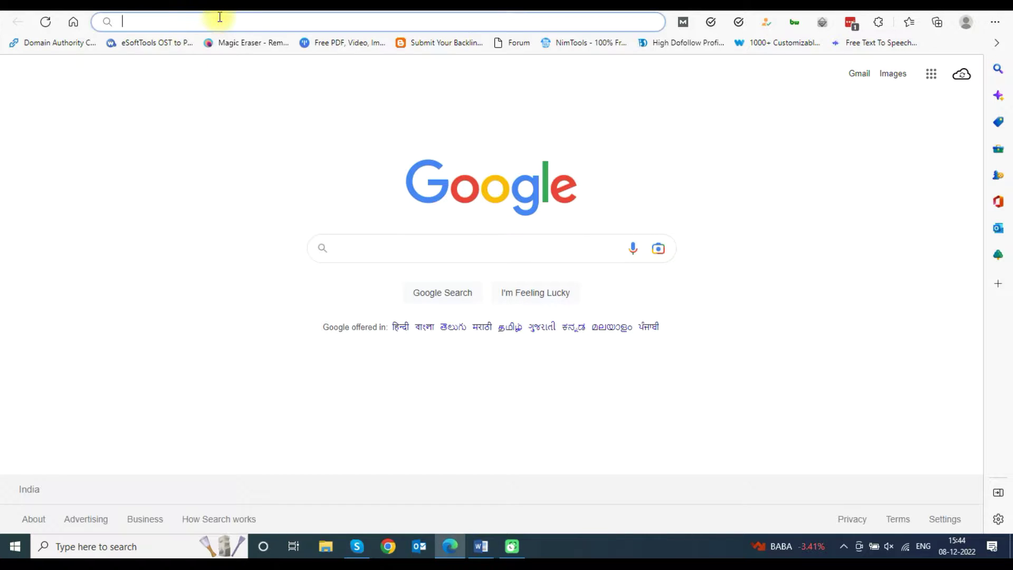
{"action": "type", "text": "office"}
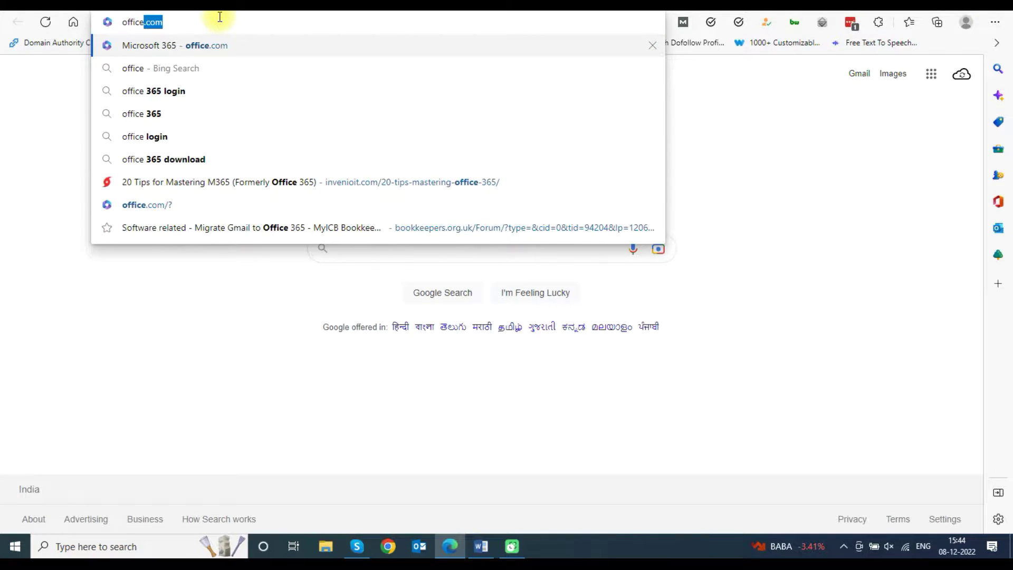
{"action": "type", "text": ".com"}
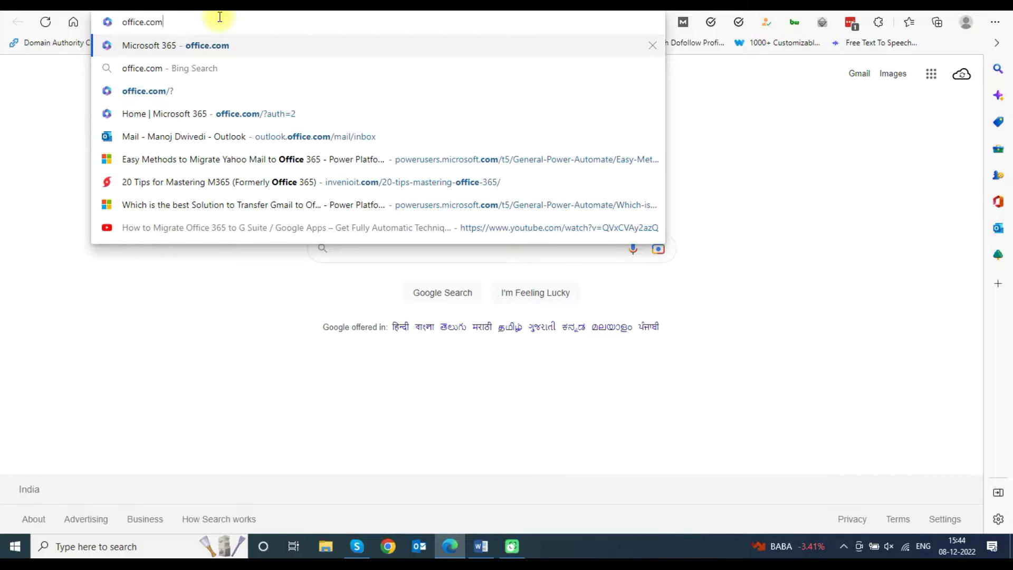
{"action": "key", "text": "Return"}
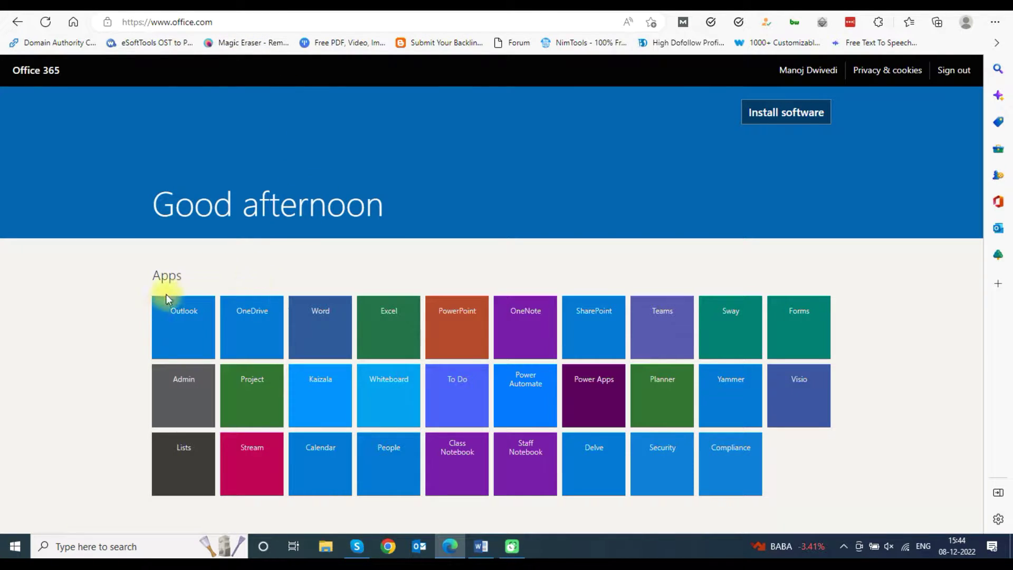
Open the Admin center and go to Teams & groups > Active teams & groups
{"action": "left_click", "coordinate": [184, 400]}
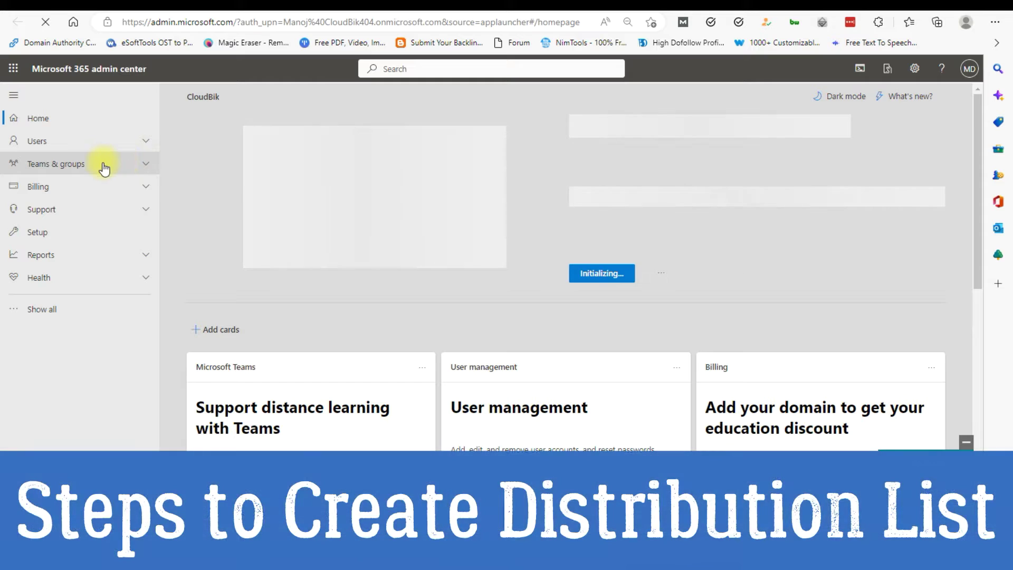
{"action": "left_click", "coordinate": [104, 167]}
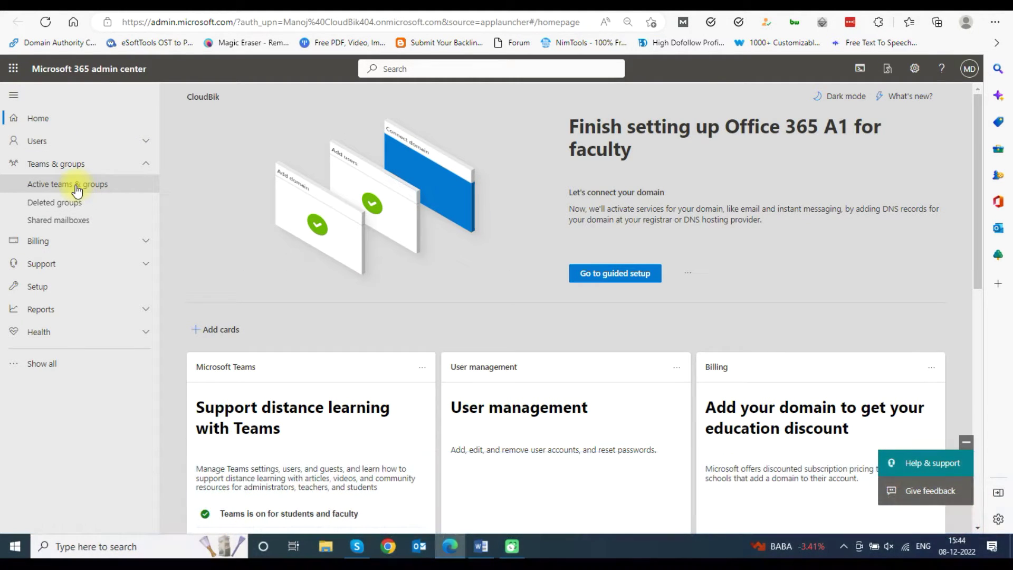
{"action": "left_click", "coordinate": [77, 186]}
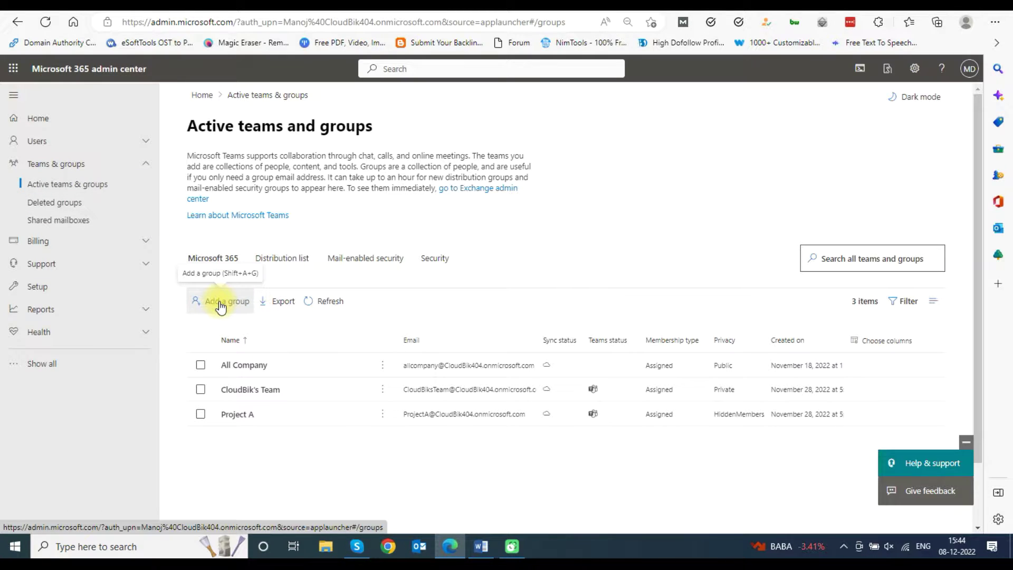
Start adding a new group and choose Distribution as its type
{"action": "left_click", "coordinate": [221, 305]}
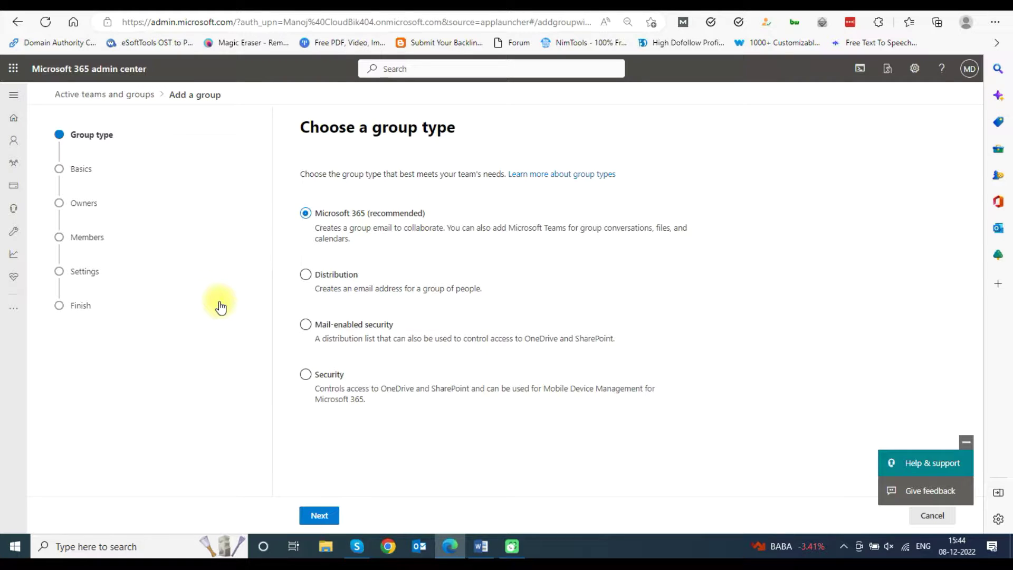
{"action": "left_click", "coordinate": [325, 275]}
{"action": "left_click", "coordinate": [324, 516]}
Name the group 'Distribution List' with description 'Office 365 email forwarding'
{"action": "left_click", "coordinate": [333, 222]}
{"action": "type", "text": "Distribution List"}
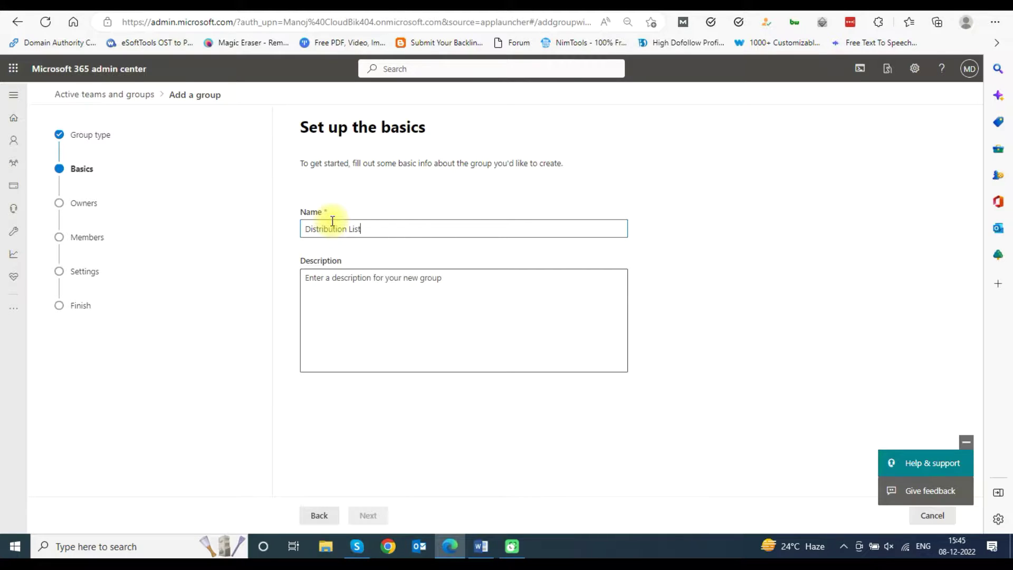
{"action": "left_click", "coordinate": [363, 287]}
{"action": "type", "text": "Office 365 email forwarding"}
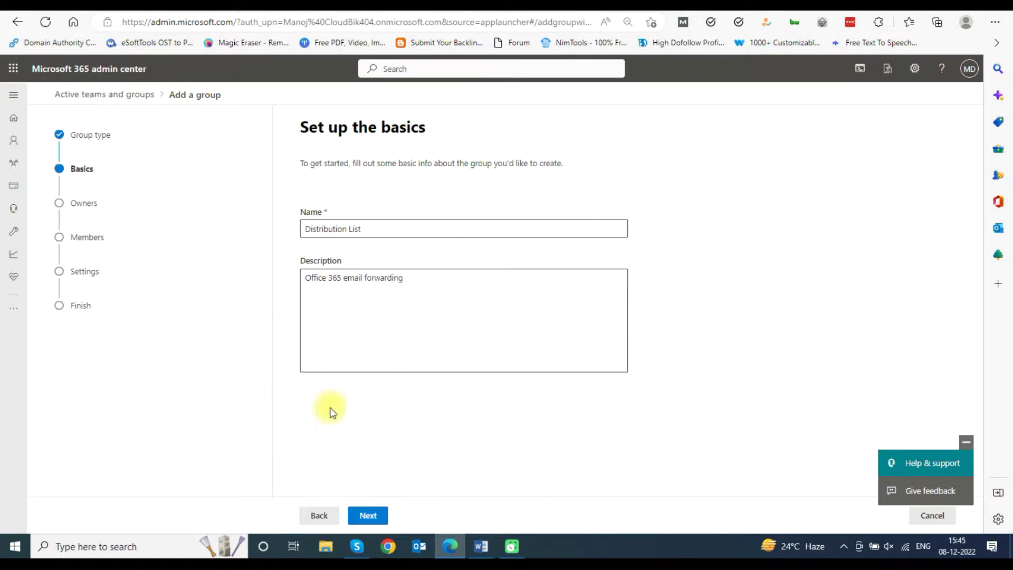
{"action": "left_click", "coordinate": [369, 516]}
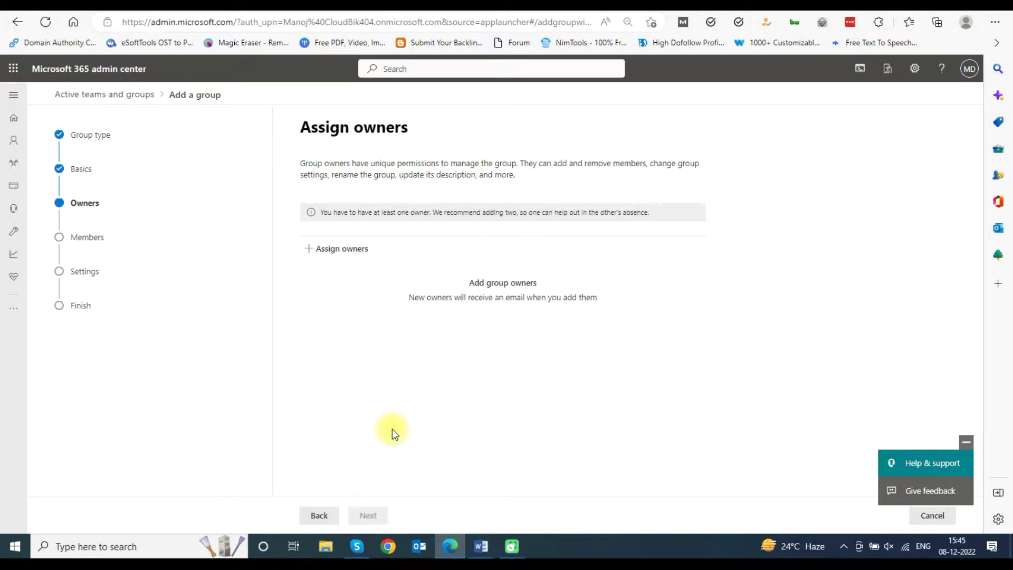
Assign the administrator's own account as the group owner, then continue to members
{"action": "left_click", "coordinate": [325, 252]}
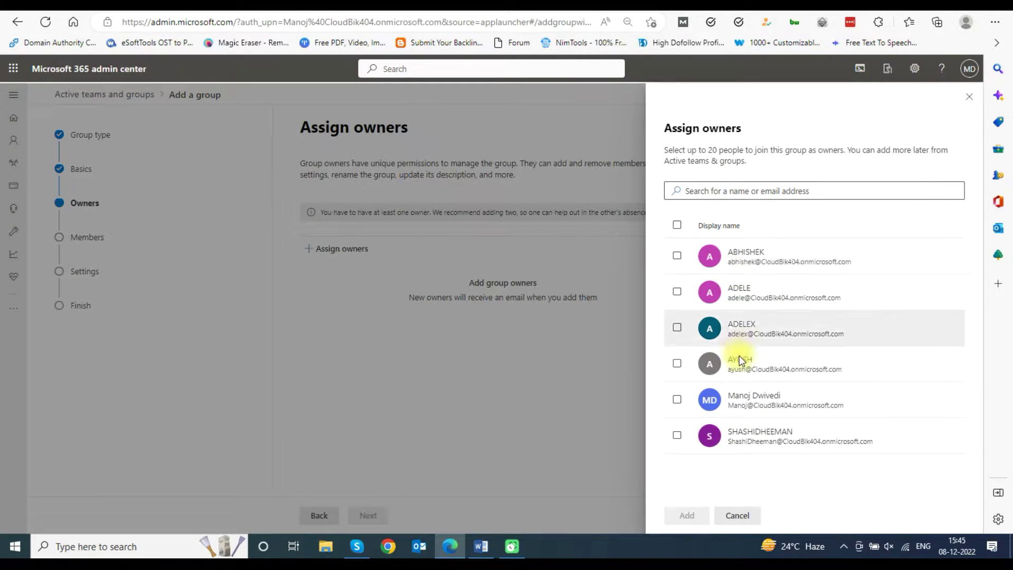
{"action": "left_click", "coordinate": [677, 400]}
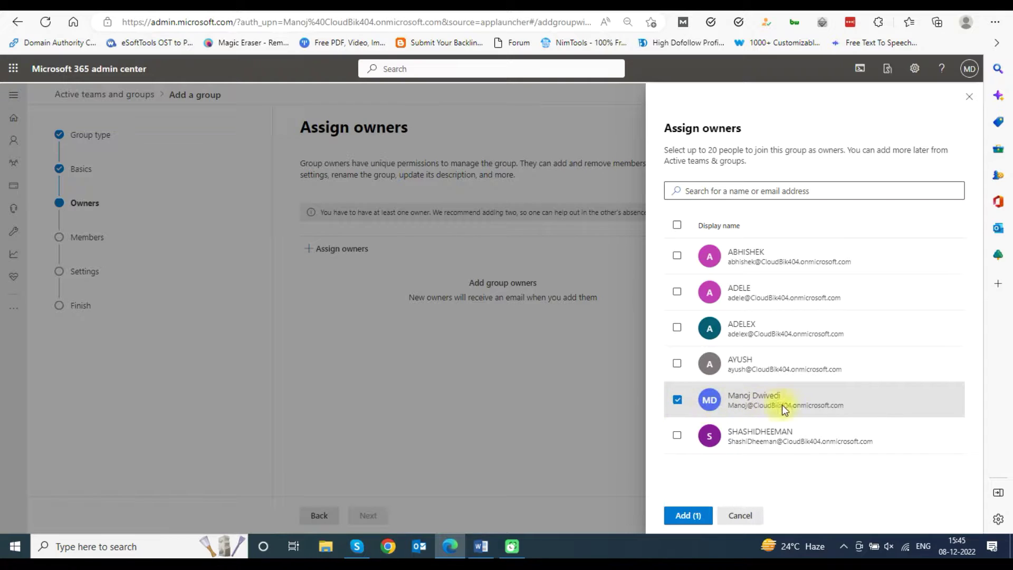
{"action": "left_click", "coordinate": [688, 515]}
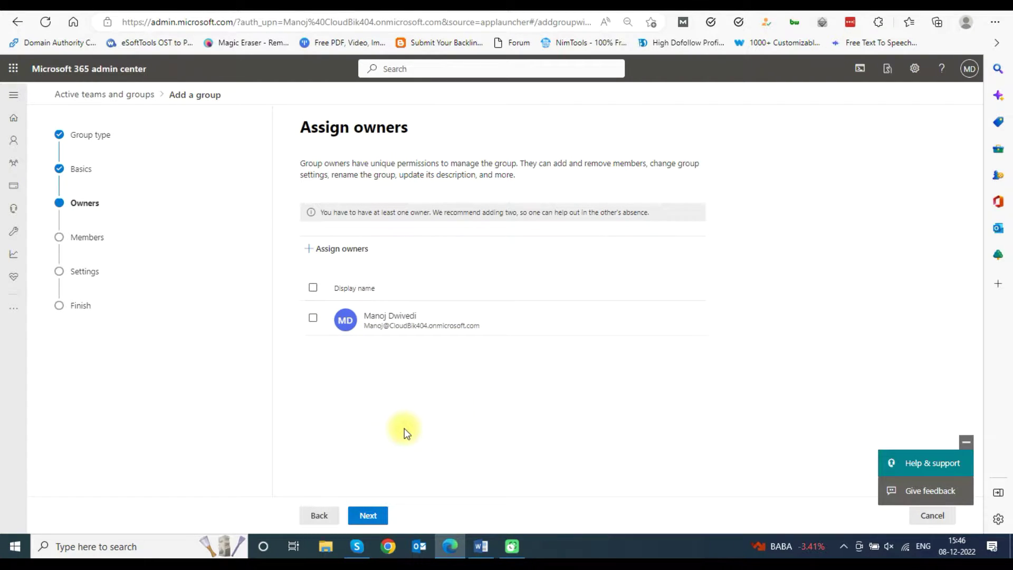
{"action": "left_click", "coordinate": [372, 517]}
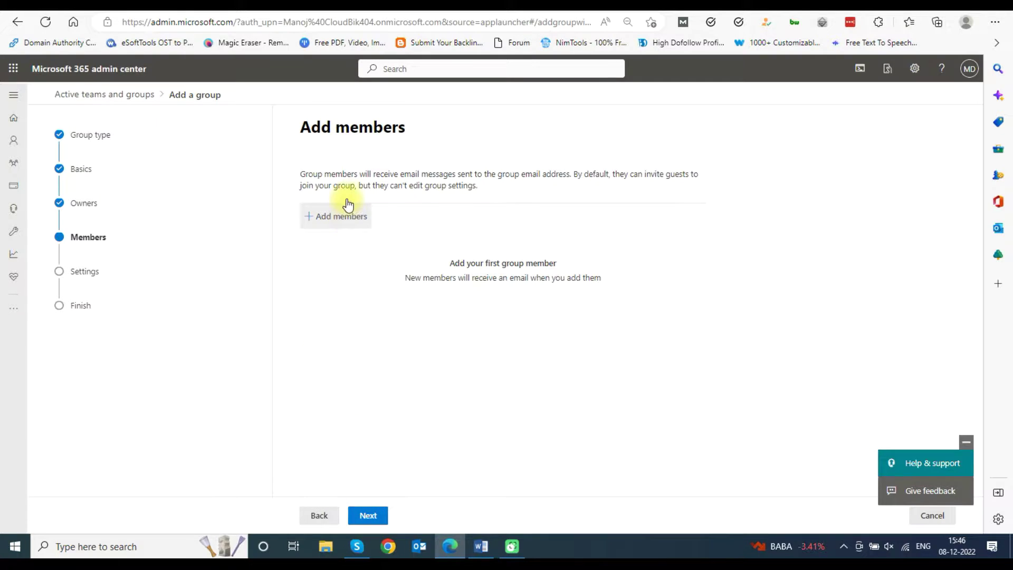
Select the five other users as group members, add them, and continue
{"action": "left_click", "coordinate": [312, 214]}
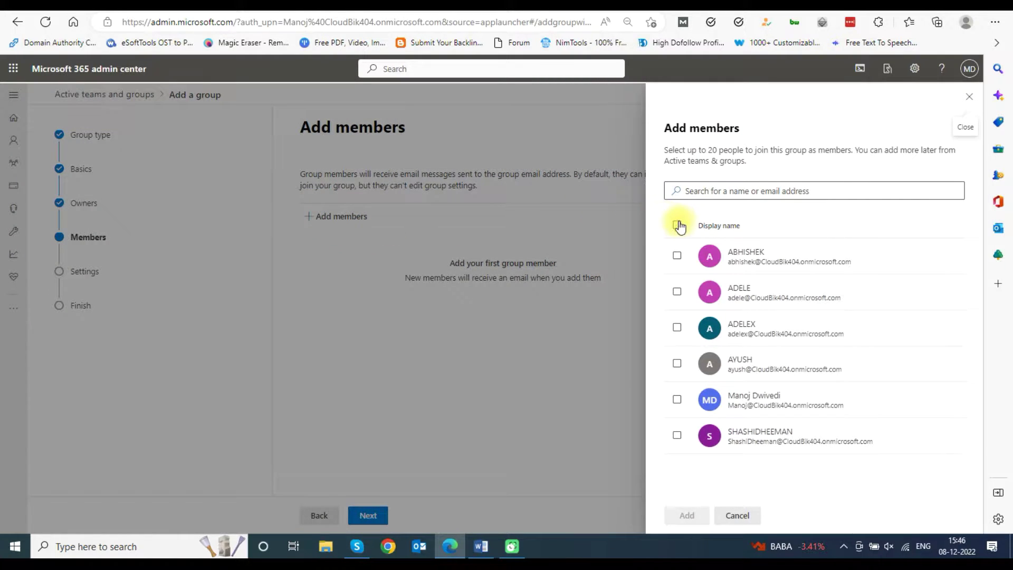
{"action": "left_click", "coordinate": [677, 255]}
{"action": "left_click", "coordinate": [677, 292]}
{"action": "left_click", "coordinate": [677, 328]}
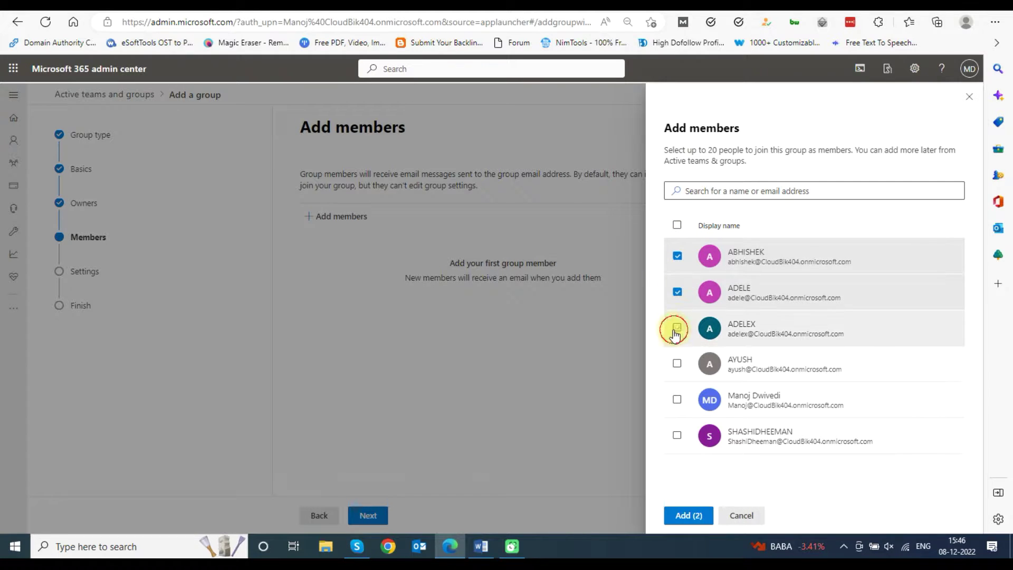
{"action": "left_click", "coordinate": [675, 366]}
{"action": "left_click", "coordinate": [677, 436]}
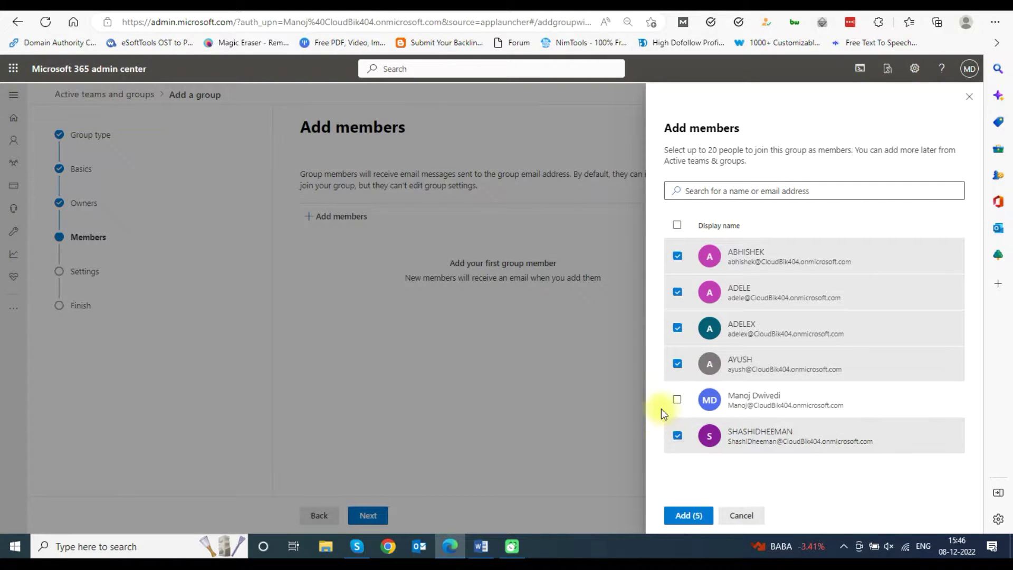
{"action": "left_click", "coordinate": [689, 514]}
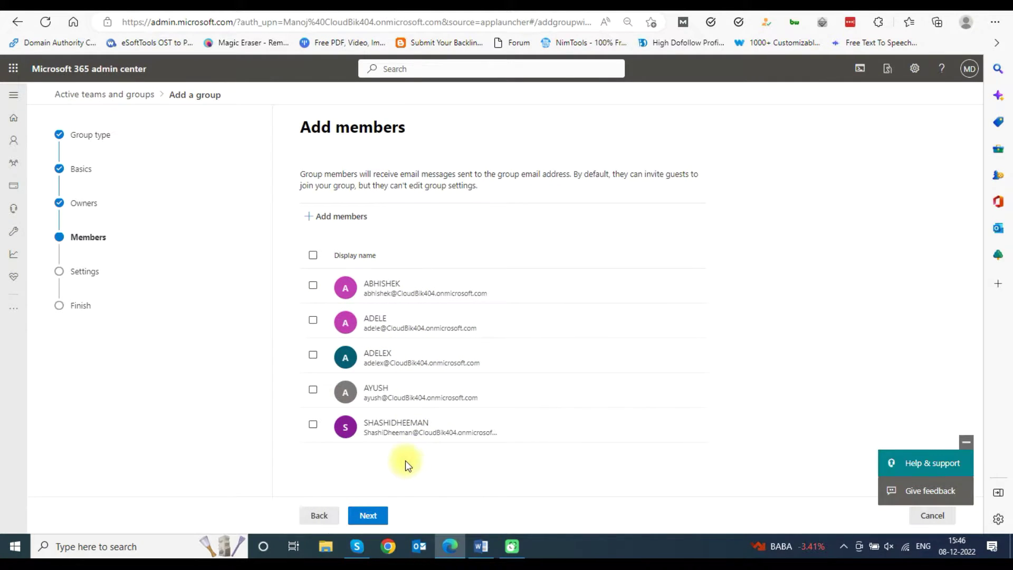
{"action": "left_click", "coordinate": [366, 520]}
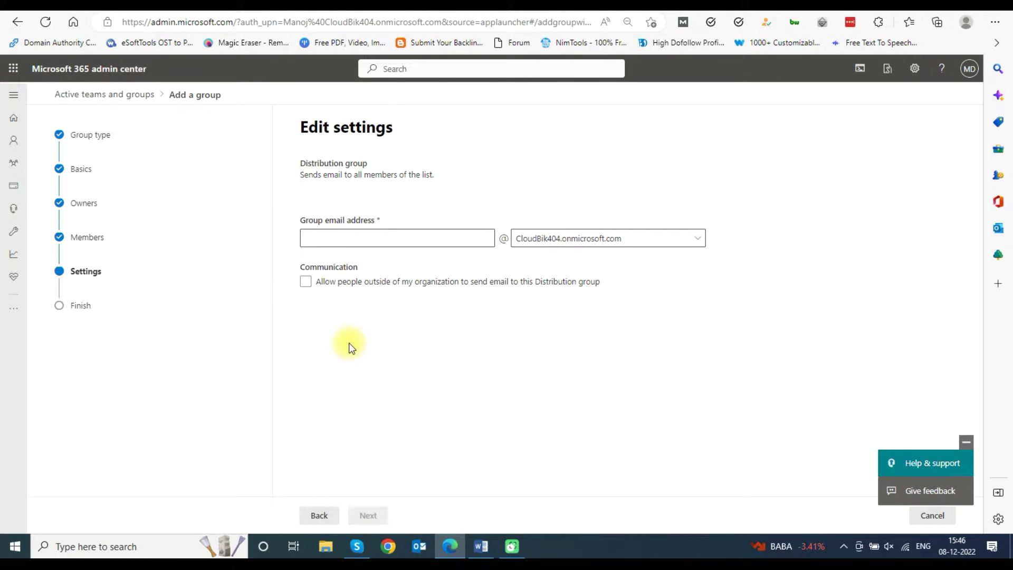
Set the group email address to 'testing', review the summary, and create the group
{"action": "left_click", "coordinate": [378, 236]}
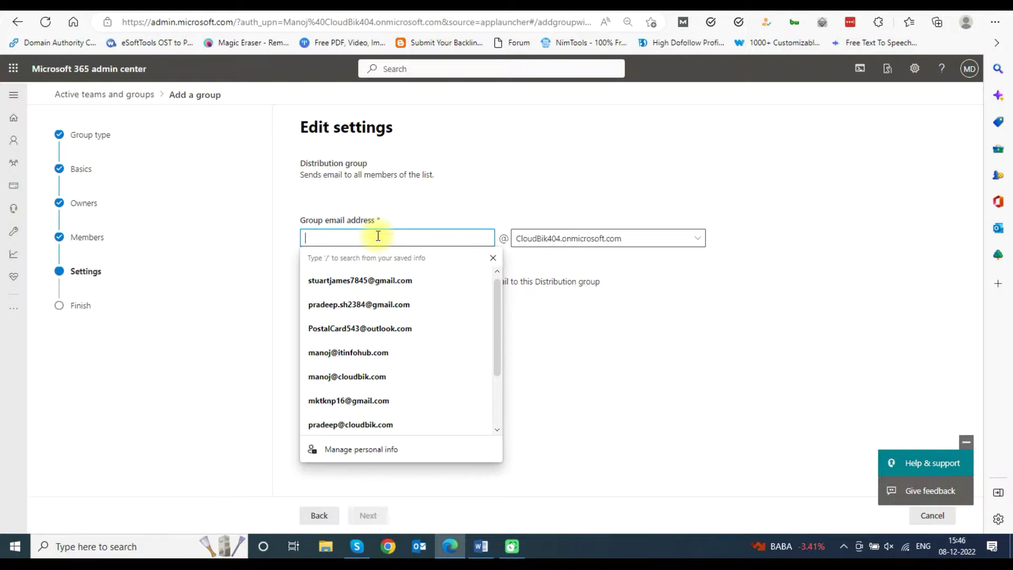
{"action": "type", "text": "test"}
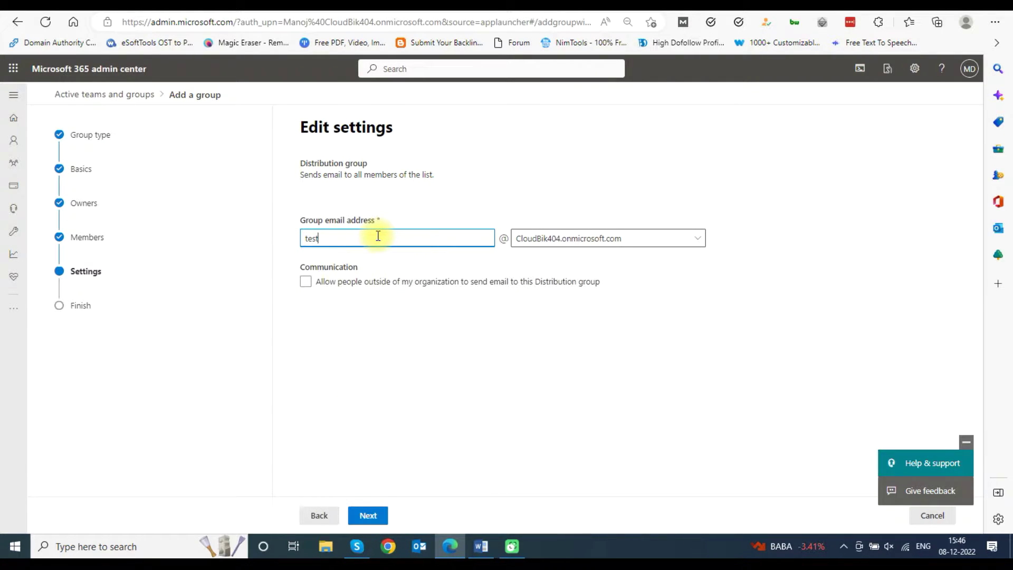
{"action": "type", "text": "ing"}
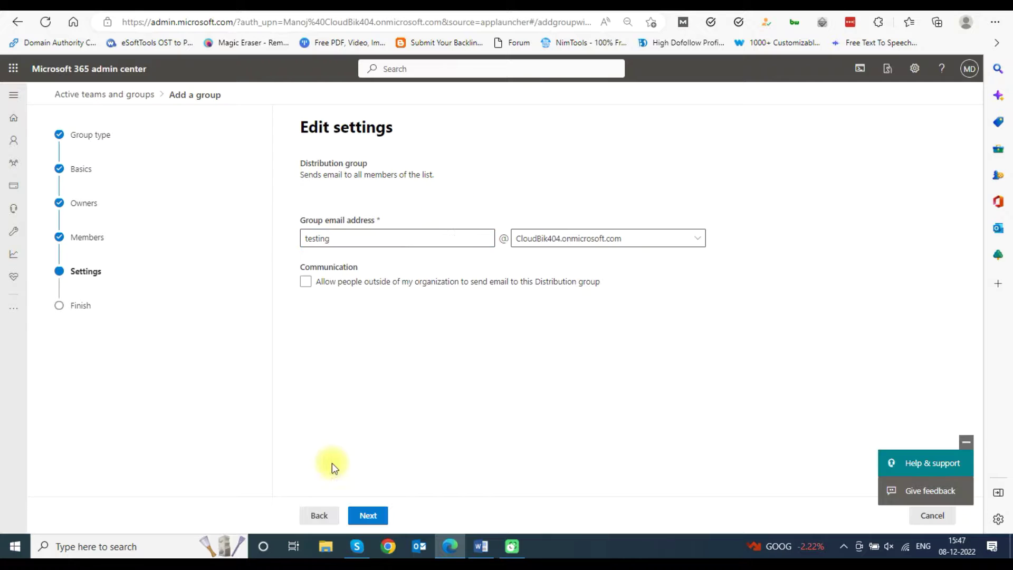
{"action": "left_click", "coordinate": [368, 515]}
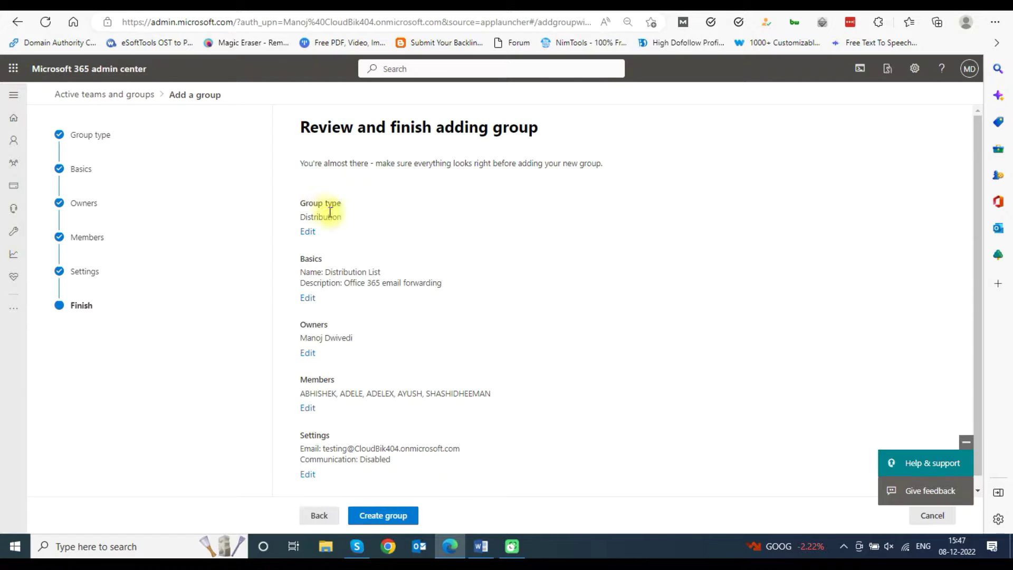
{"action": "scroll", "coordinate": [379, 271], "scroll_direction": "down", "scroll_amount": 1}
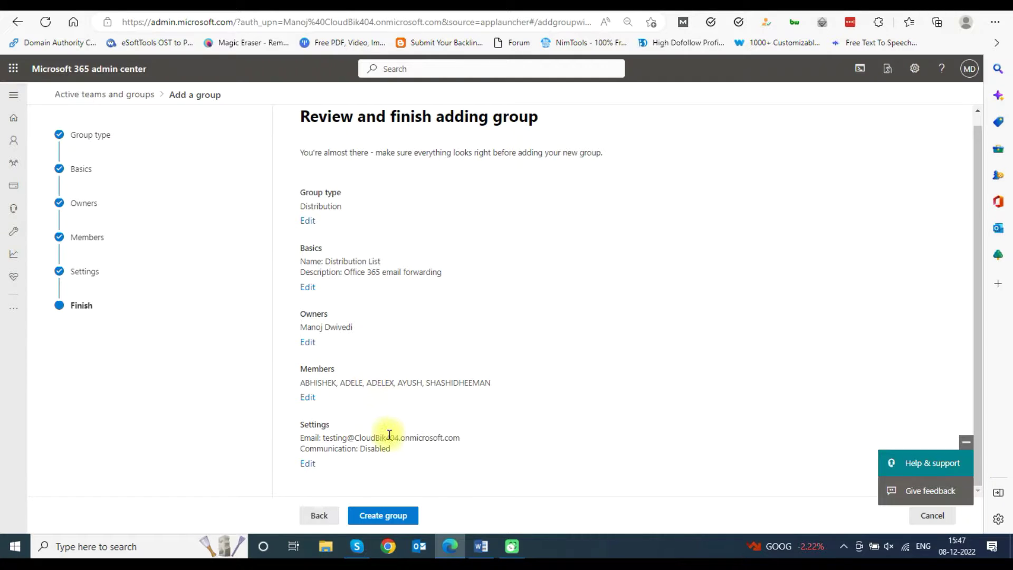
{"action": "left_click", "coordinate": [392, 514]}
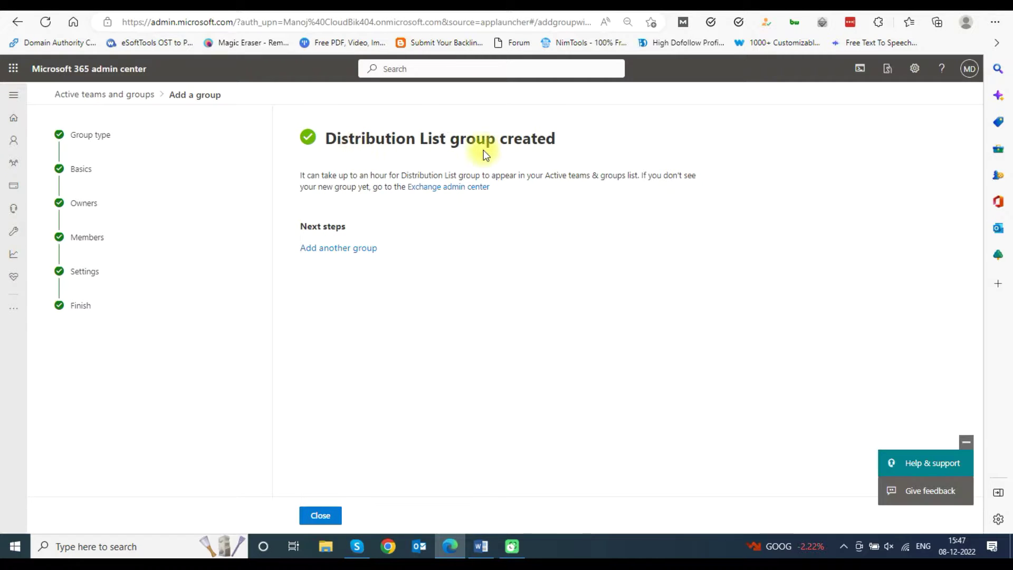
Close the wizard and view the Distribution list tab showing the new group
{"action": "left_click", "coordinate": [327, 513]}
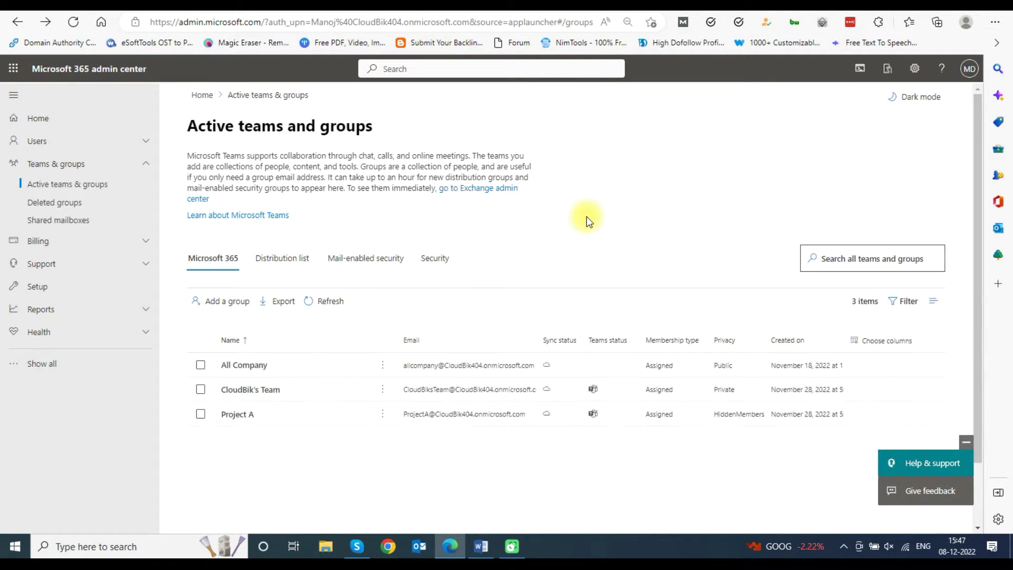
{"action": "left_click", "coordinate": [284, 263]}
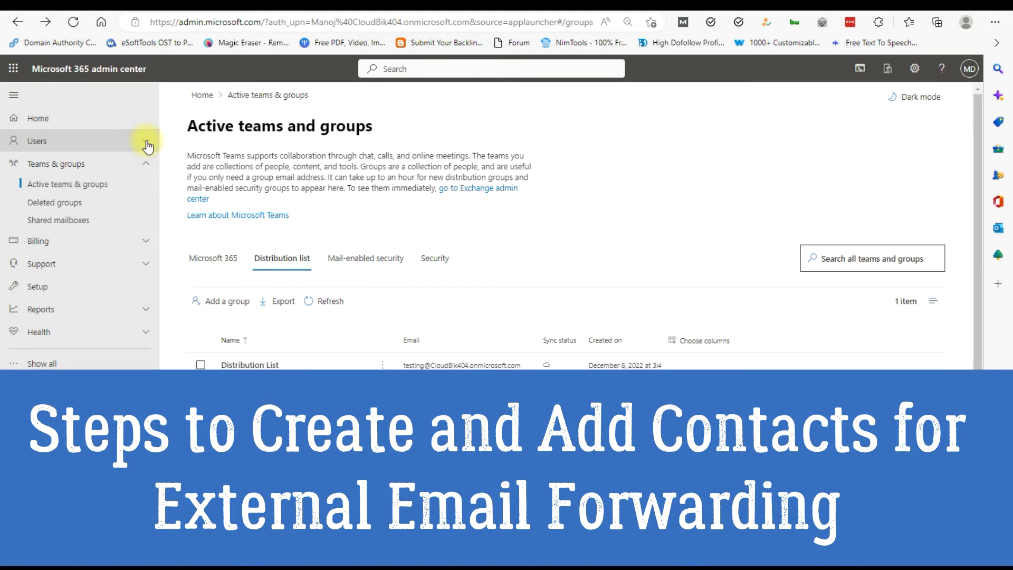
Go to Users > Contacts and start adding a new contact
{"action": "left_click", "coordinate": [146, 144]}
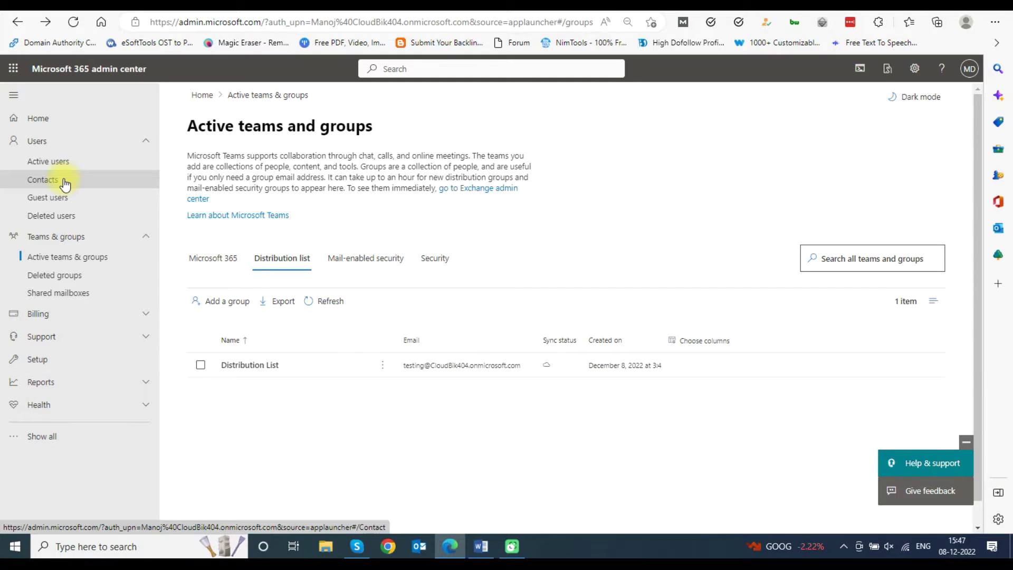
{"action": "left_click", "coordinate": [65, 181]}
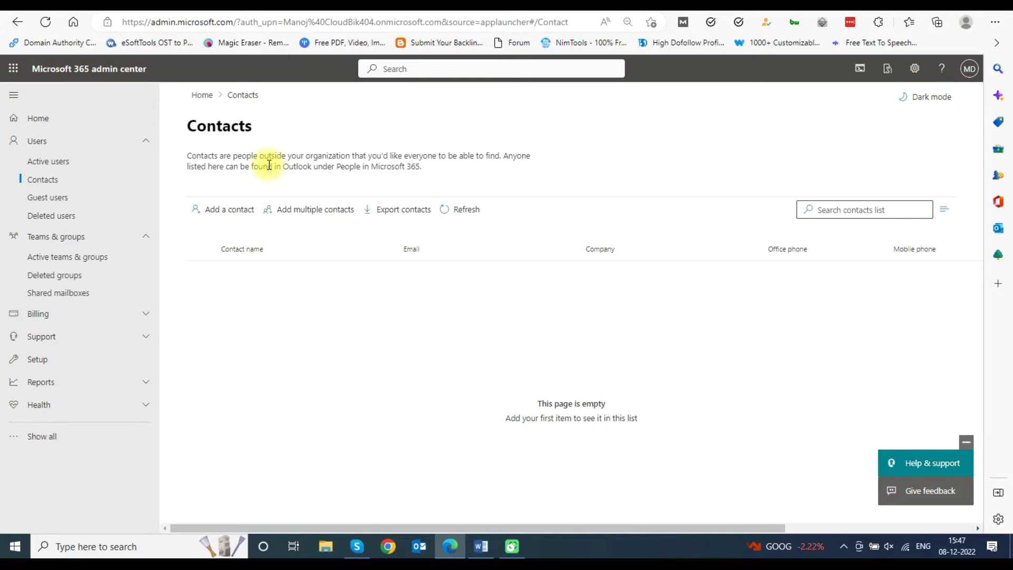
{"action": "left_click", "coordinate": [213, 214]}
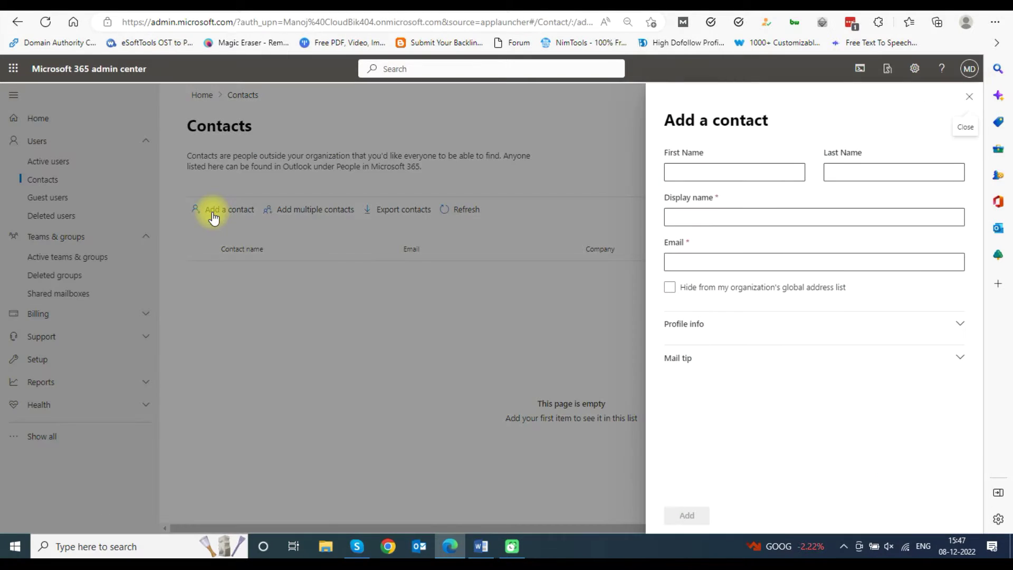
Enter the contact's first name, display name and external e-mail address, then save
{"action": "left_click", "coordinate": [694, 171]}
{"action": "type", "text": "pradp"}
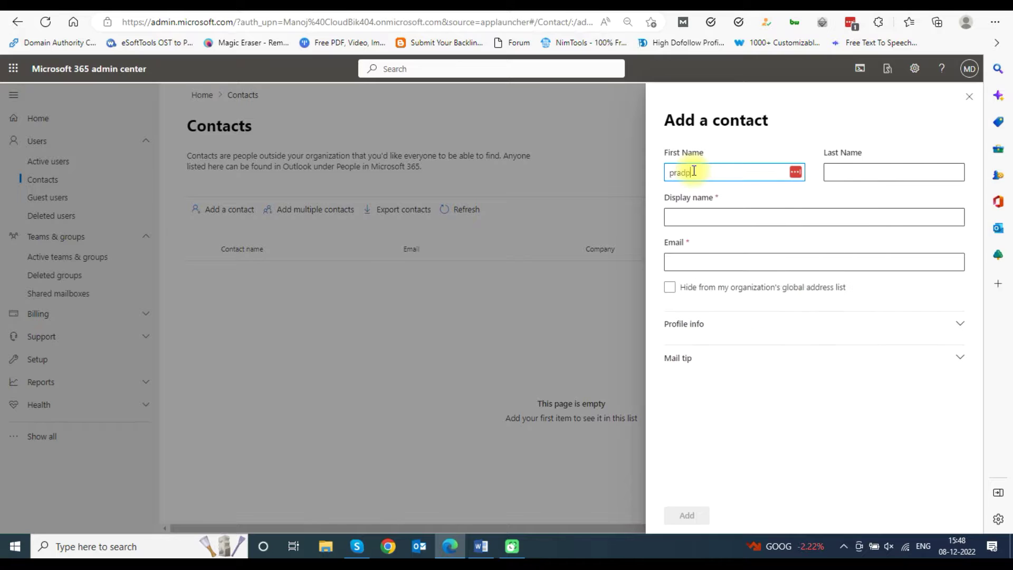
{"action": "key", "text": "BackSpace"}
{"action": "type", "text": "eep"}
{"action": "left_click", "coordinate": [846, 171]}
{"action": "left_click", "coordinate": [708, 224]}
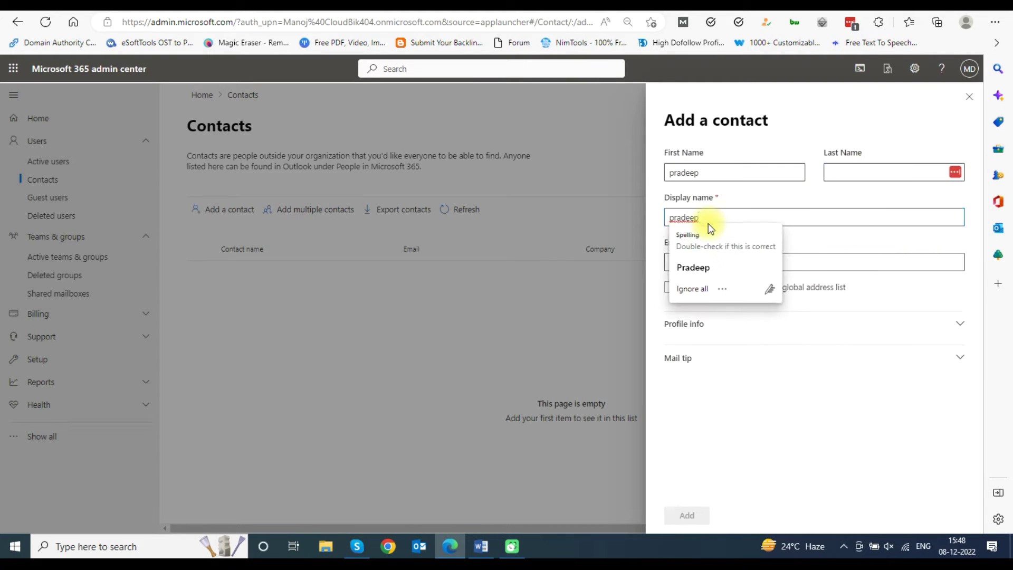
{"action": "left_click", "coordinate": [694, 266]}
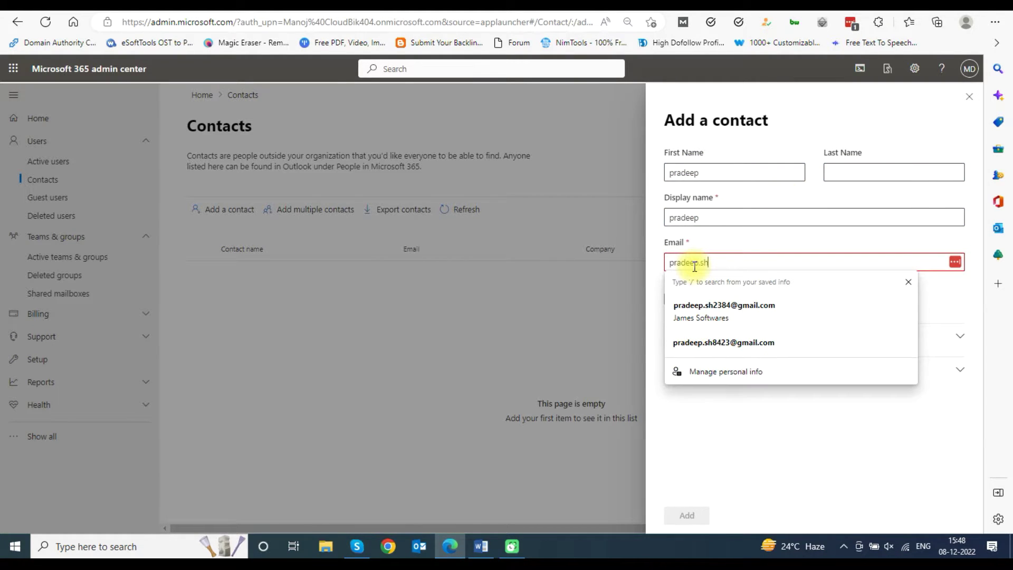
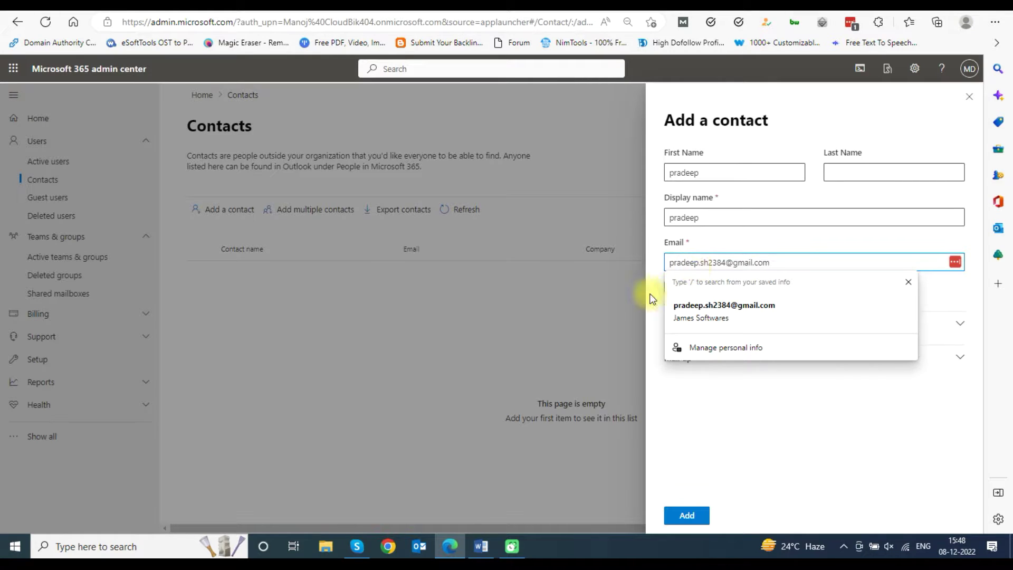
{"action": "scroll", "coordinate": [811, 473], "scroll_direction": "down", "scroll_amount": 5}
{"action": "left_click", "coordinate": [687, 515]}
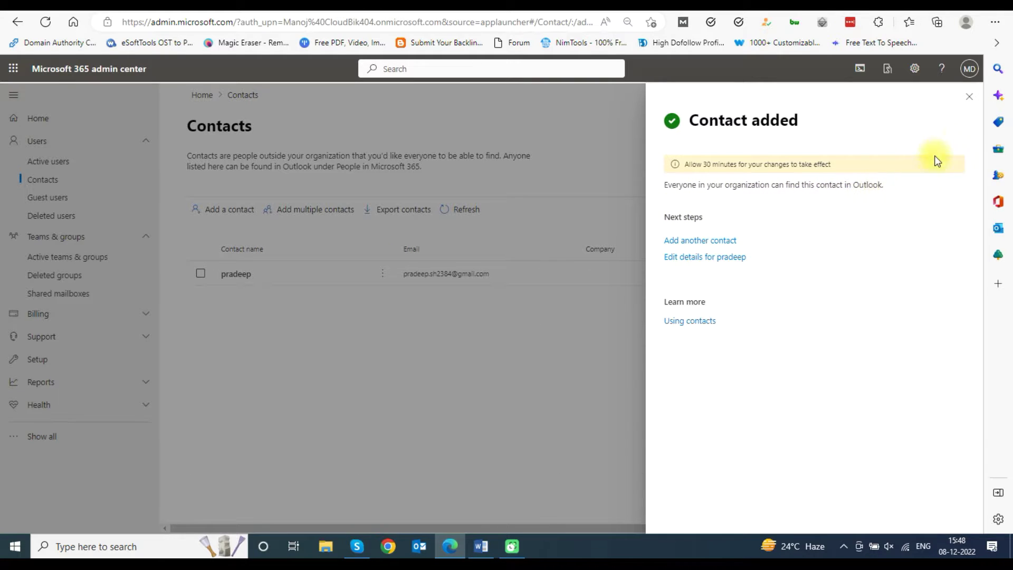
Dismiss the Contact added panel and return to Teams & groups > Active teams & groups
{"action": "left_click", "coordinate": [972, 98]}
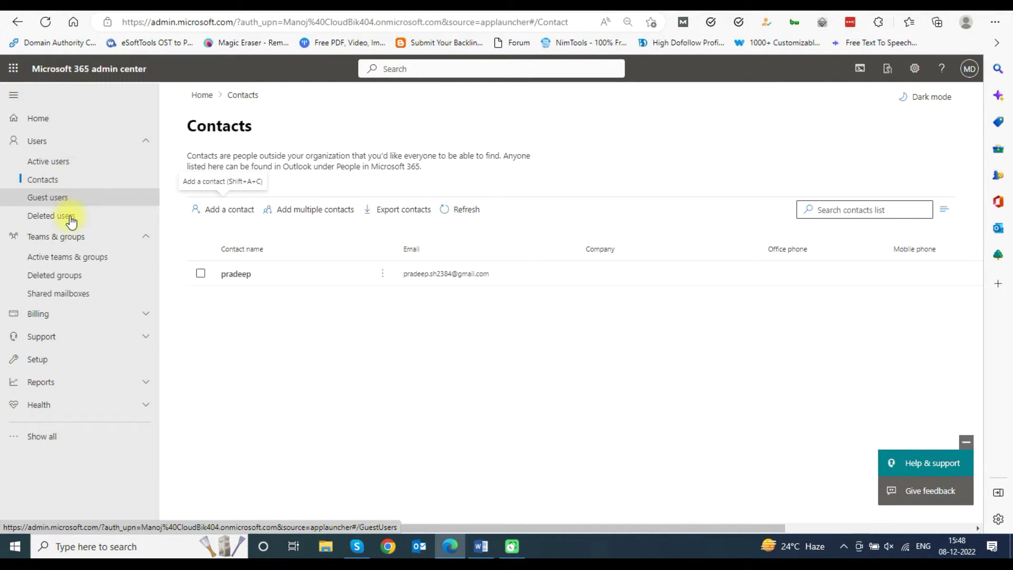
{"action": "left_click", "coordinate": [65, 235]}
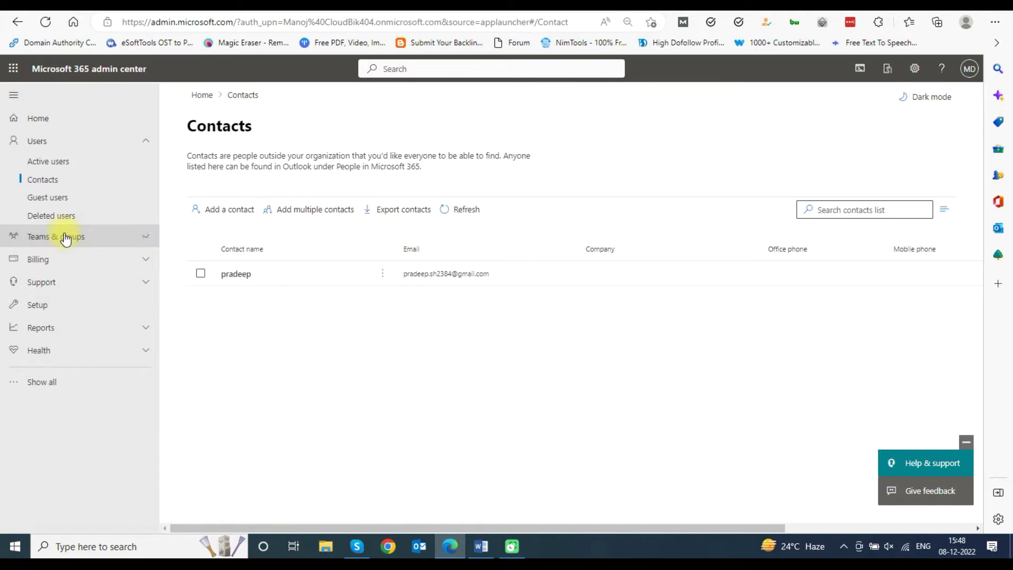
{"action": "left_click", "coordinate": [64, 236]}
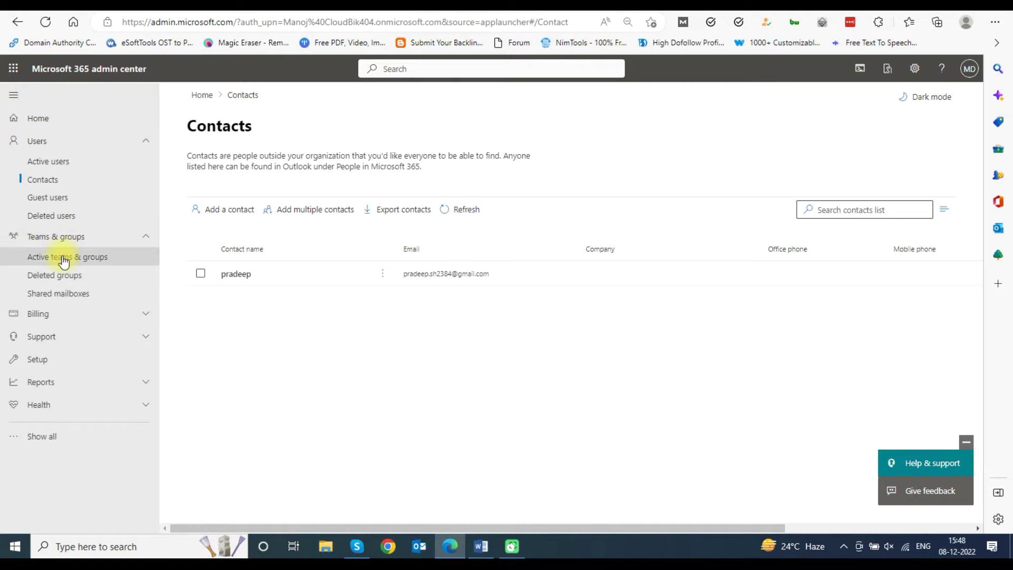
{"action": "left_click", "coordinate": [64, 260]}
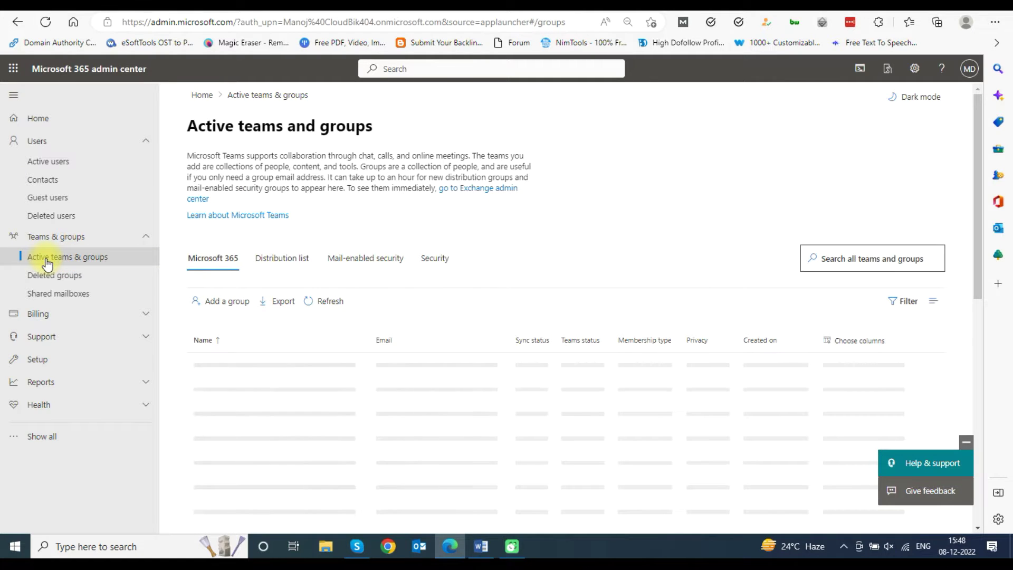
Open the Distribution List group's Members tab and bring up the full list of its five members
{"action": "left_click", "coordinate": [288, 258]}
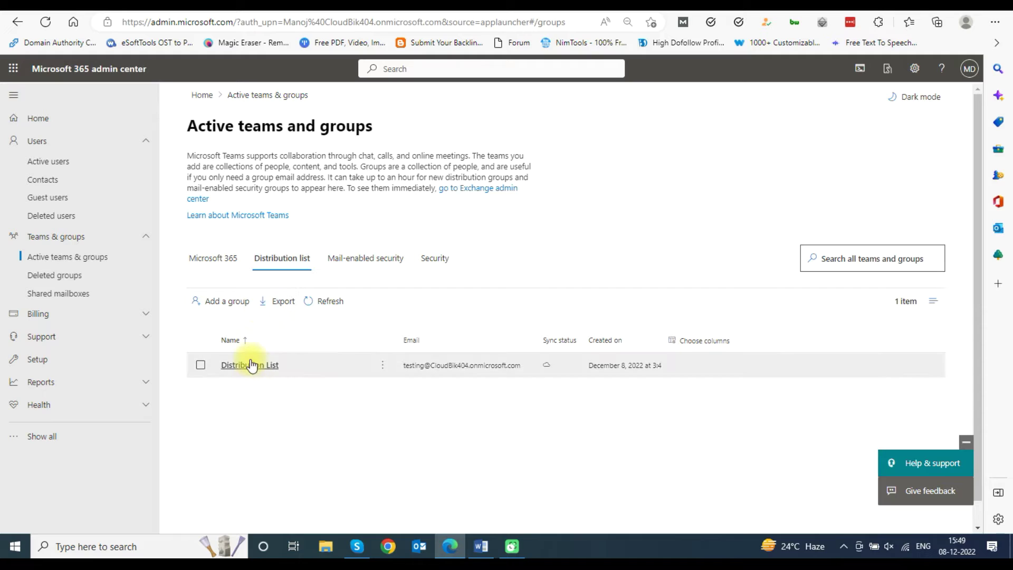
{"action": "left_click", "coordinate": [251, 365]}
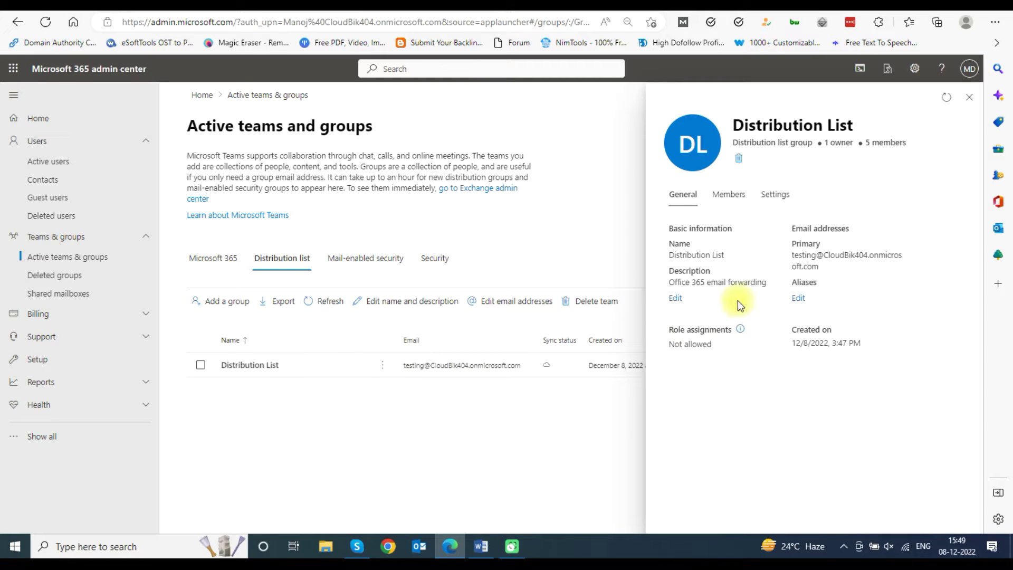
{"action": "left_click", "coordinate": [736, 203]}
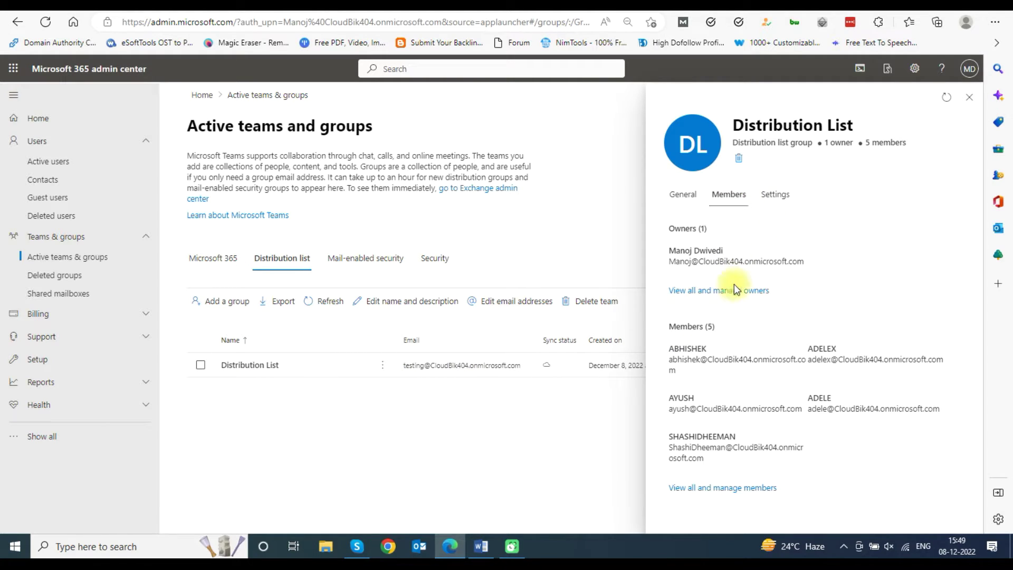
{"action": "left_click", "coordinate": [708, 489]}
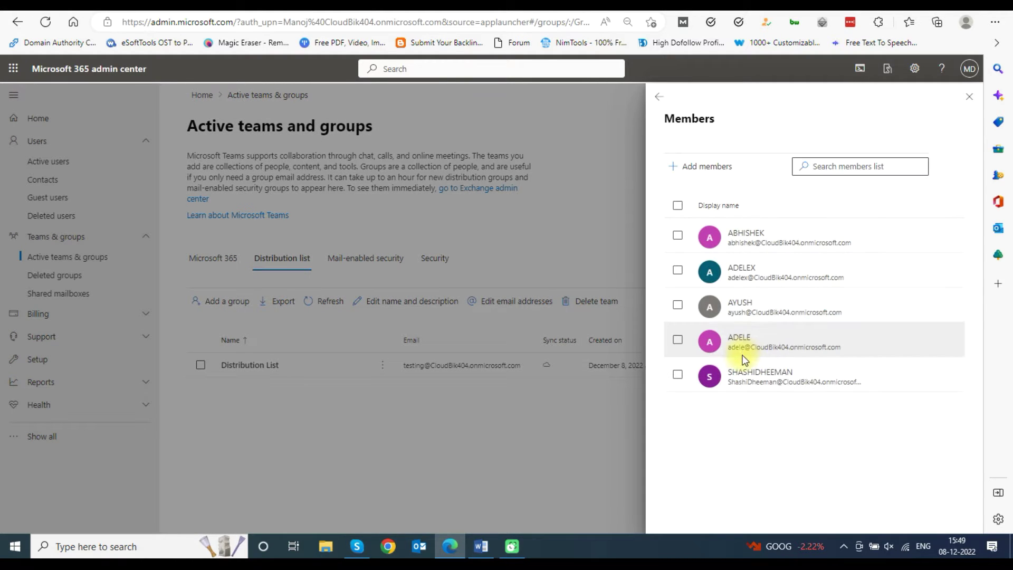
Add the external Gmail contact as the Distribution List's sixth member, then close the Members panel
{"action": "left_click", "coordinate": [711, 174]}
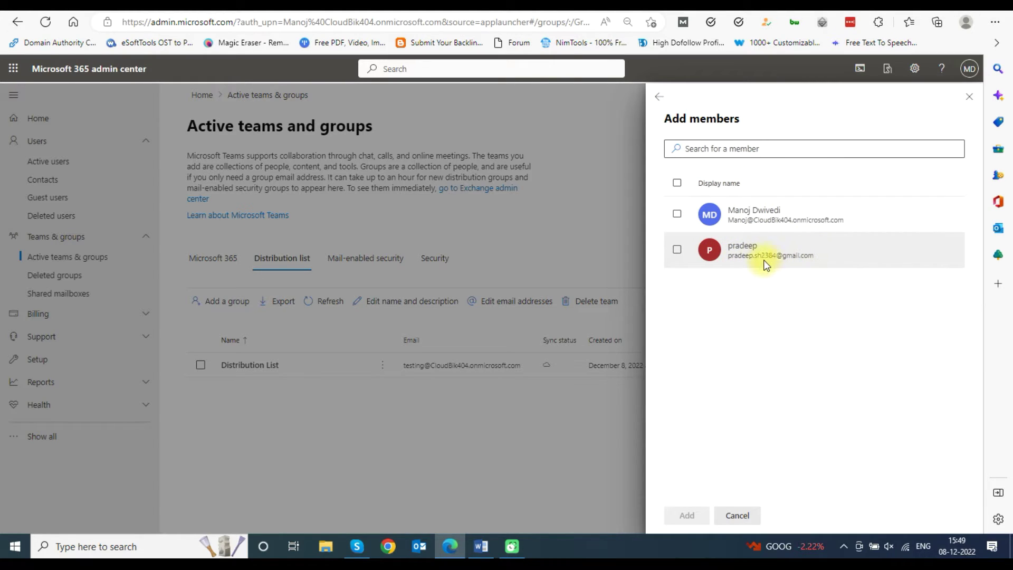
{"action": "left_click", "coordinate": [678, 250]}
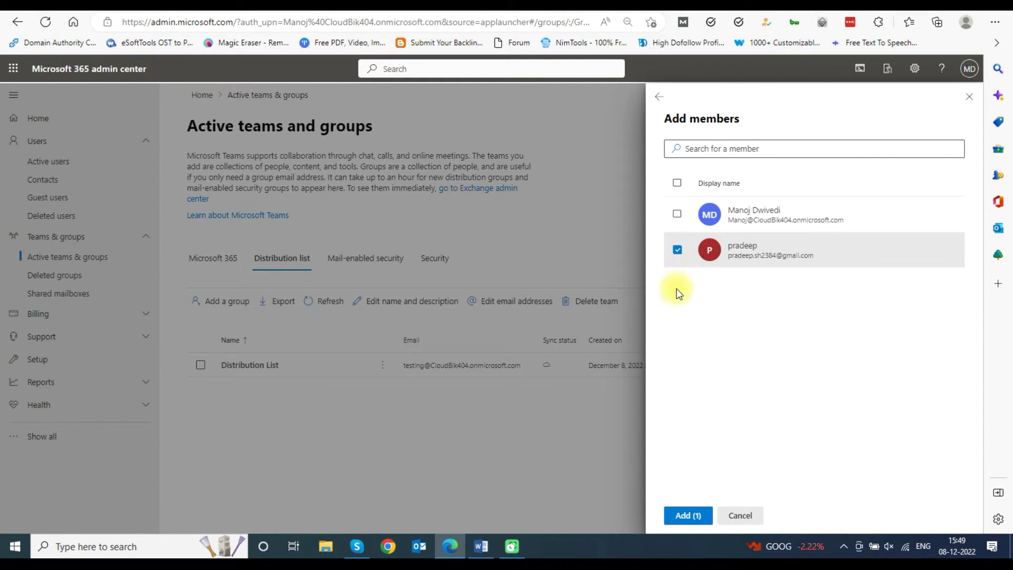
{"action": "left_click", "coordinate": [692, 517]}
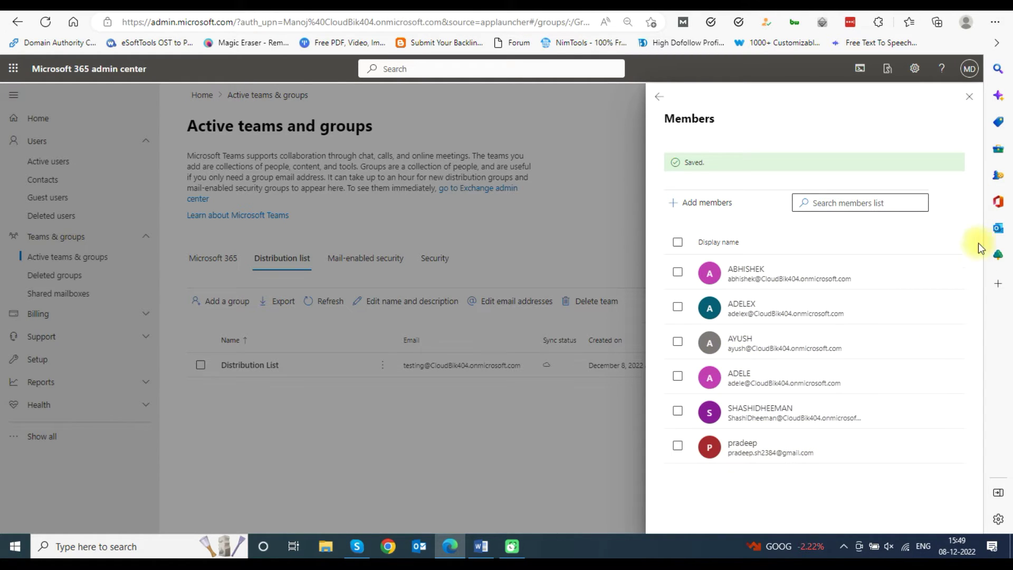
{"action": "left_click", "coordinate": [971, 98]}
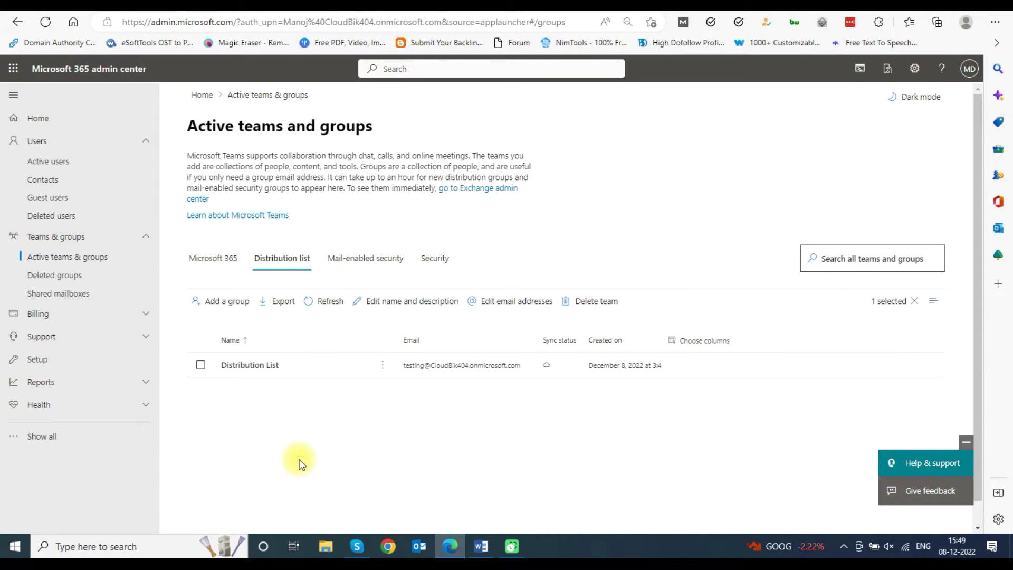
Show the first active user's Mail tab, where email forwarding is currently None
{"action": "left_click", "coordinate": [71, 146]}
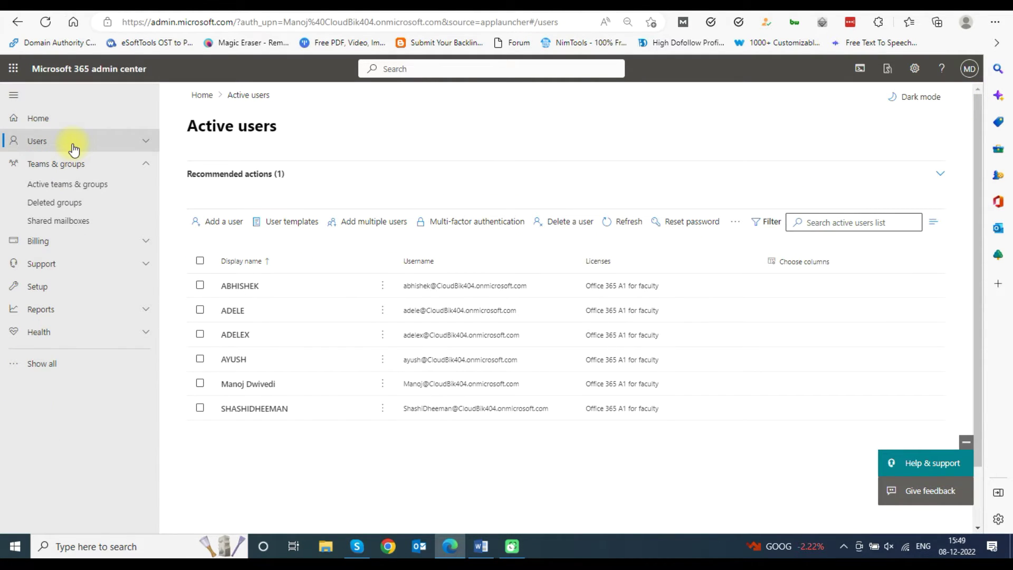
{"action": "left_click", "coordinate": [74, 150]}
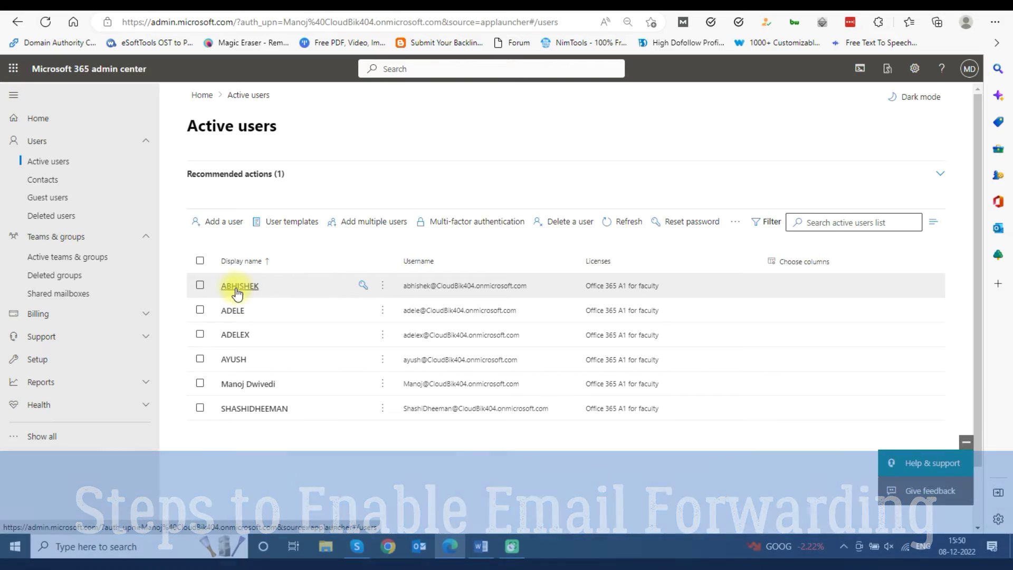
{"action": "left_click", "coordinate": [230, 288]}
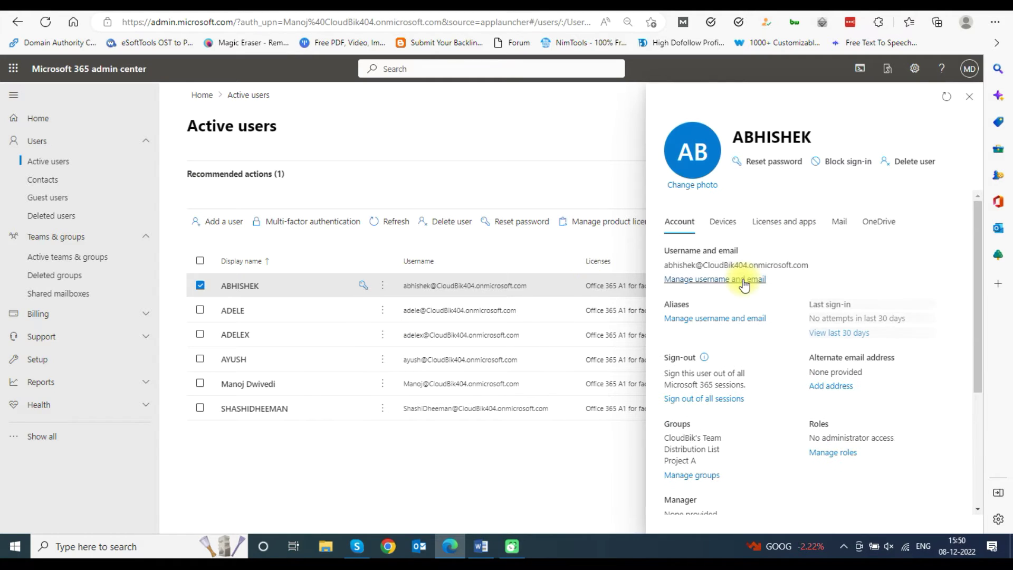
{"action": "left_click", "coordinate": [839, 221]}
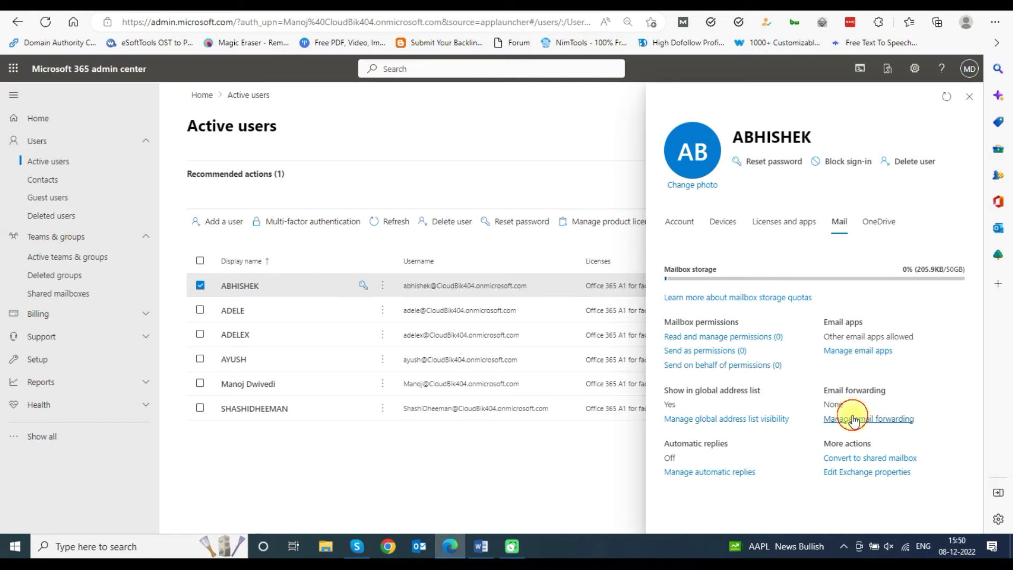
Turn on forwarding of all the user's email to the Distribution List's address and save it
{"action": "left_click", "coordinate": [855, 418]}
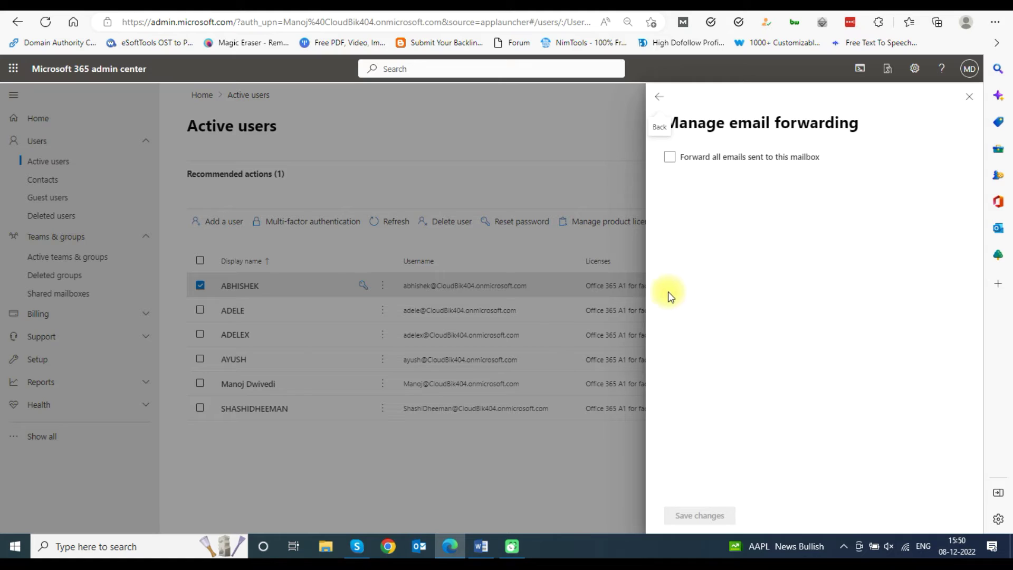
{"action": "left_click", "coordinate": [670, 158]}
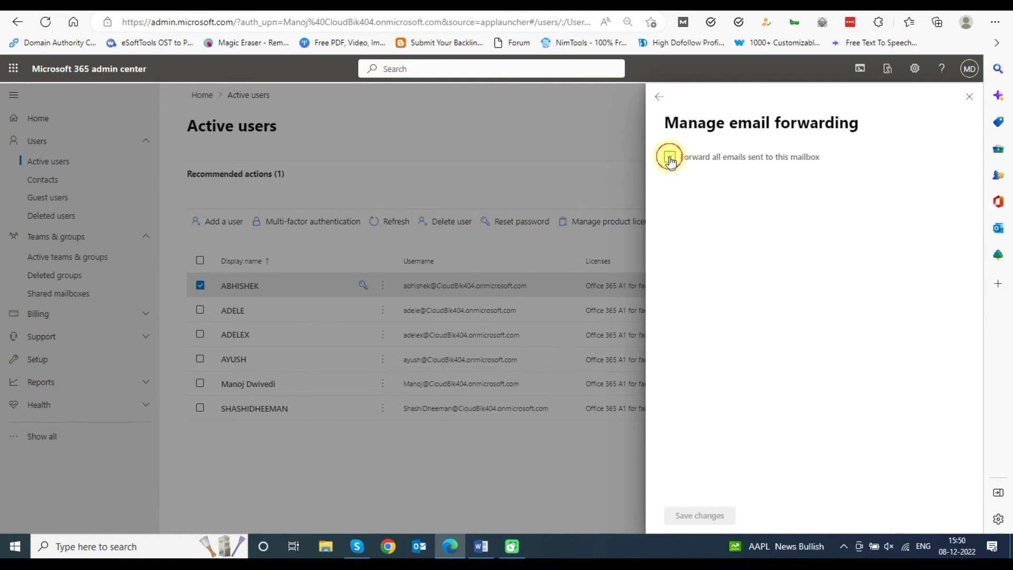
{"action": "left_click", "coordinate": [717, 215]}
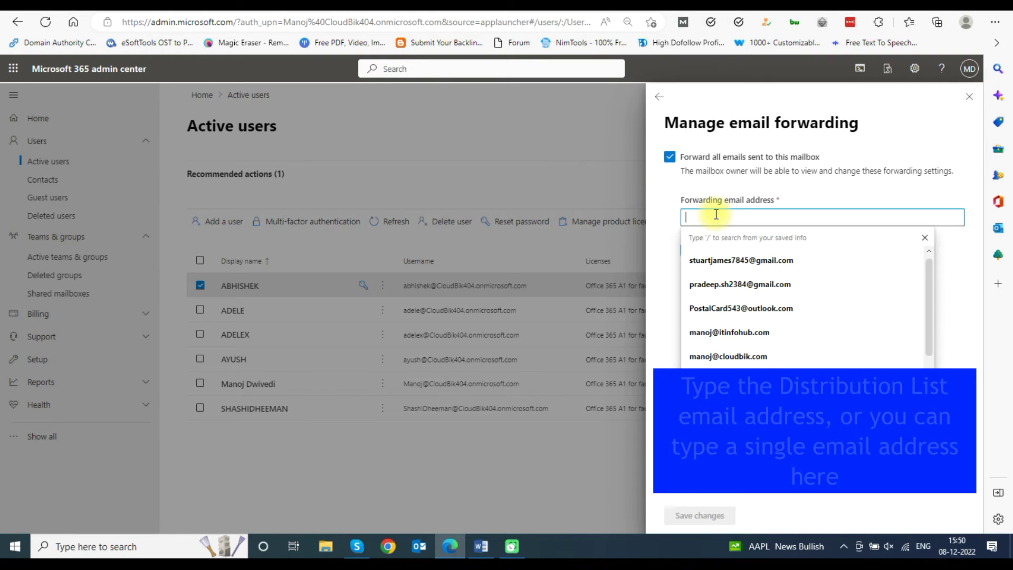
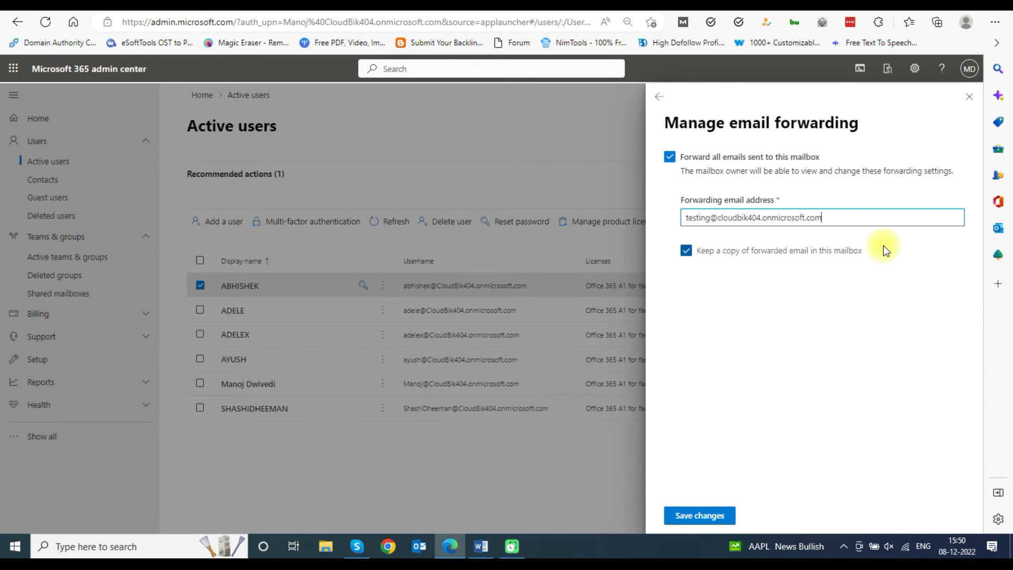
{"action": "left_click", "coordinate": [692, 515]}
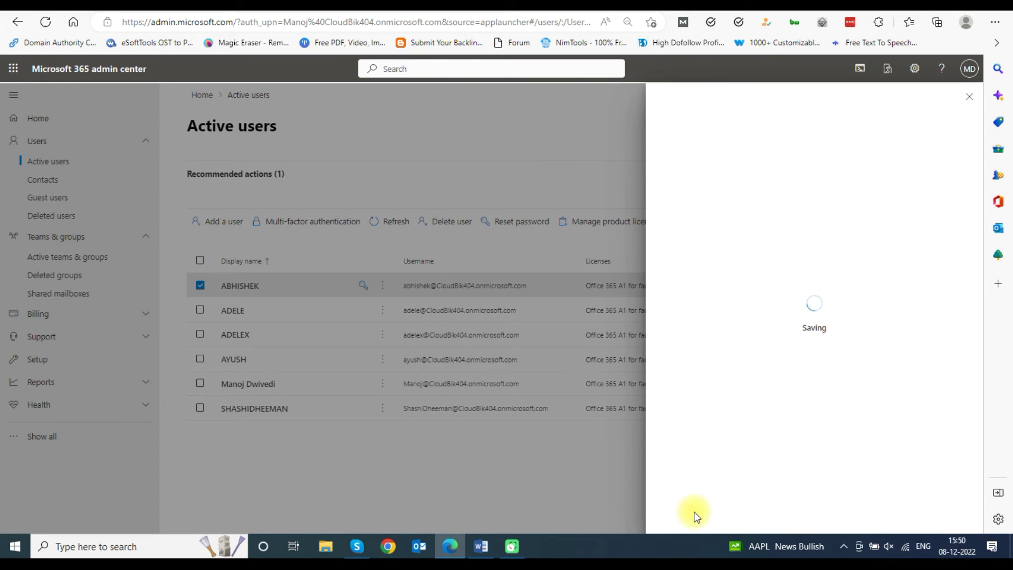